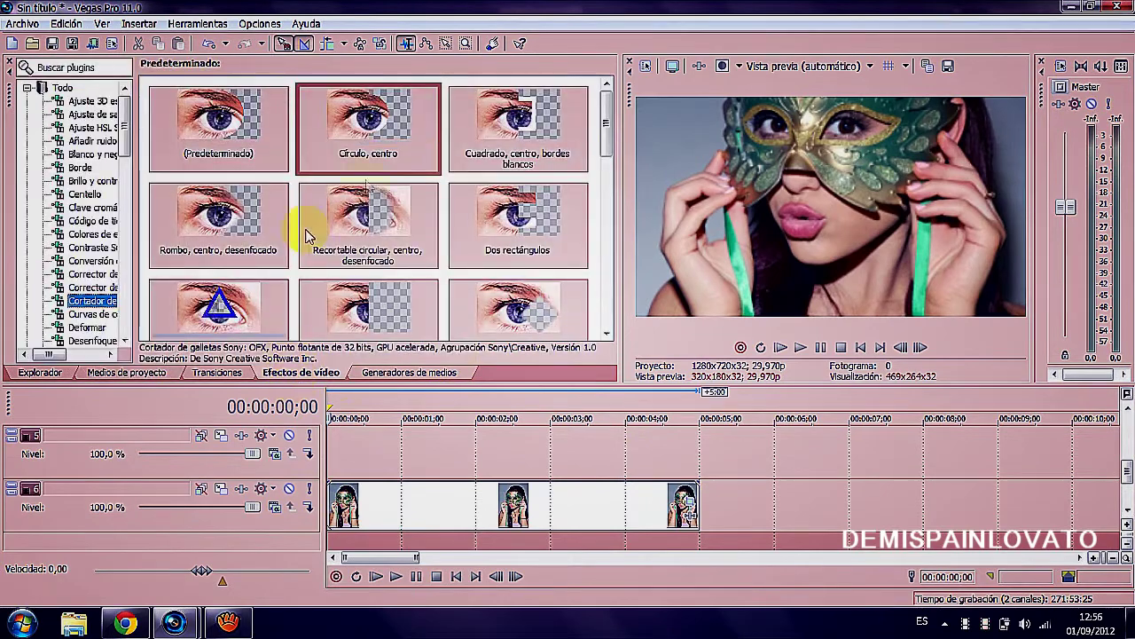
Crop track 6's photo with Cortador de galletas' "Cuadrado, centro, bordes blancos" preset: Borde 0,000, Repetir Y 10, Tamaño 0,284, centre shifted left
drag(517, 124, 469, 494)
drag(261, 409, 228, 419)
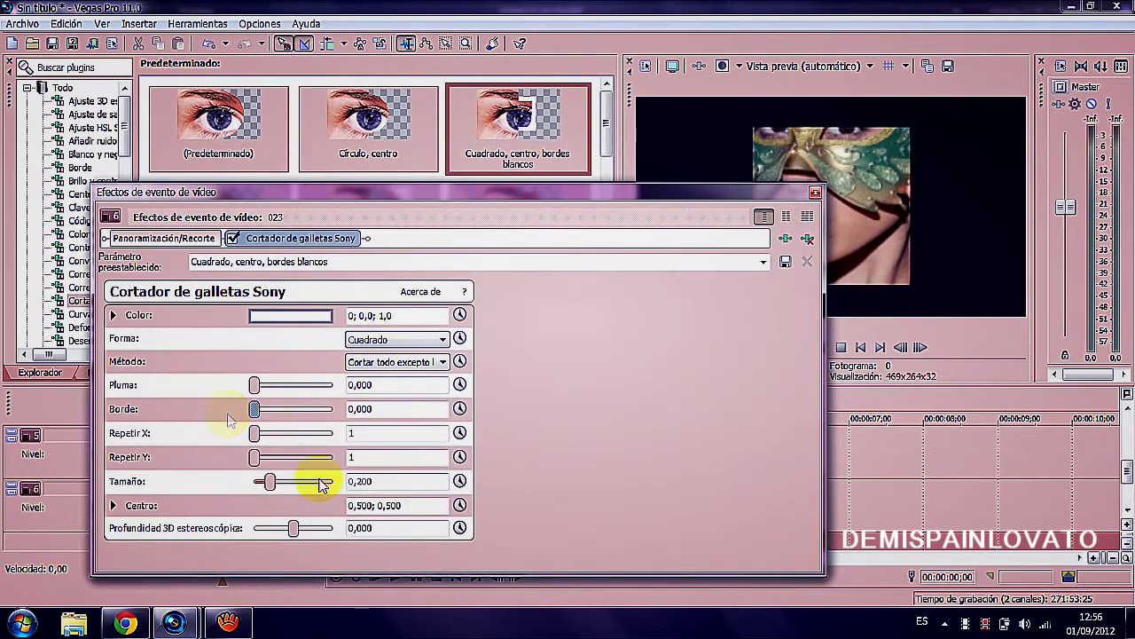
drag(254, 458, 333, 457)
drag(266, 481, 278, 485)
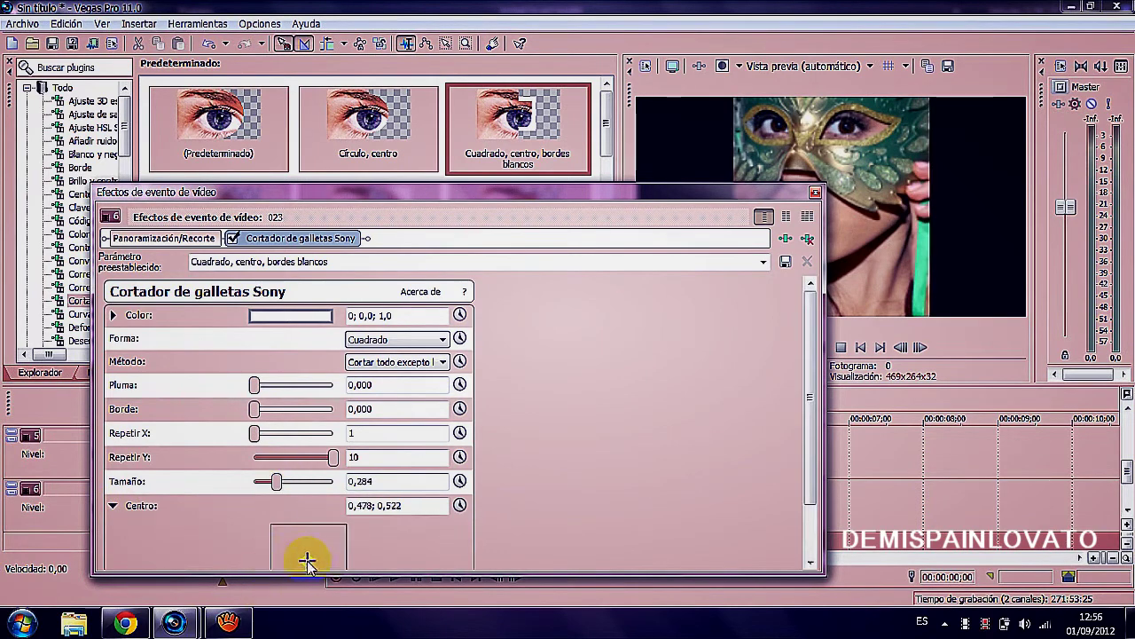
drag(307, 560, 293, 557)
click(814, 192)
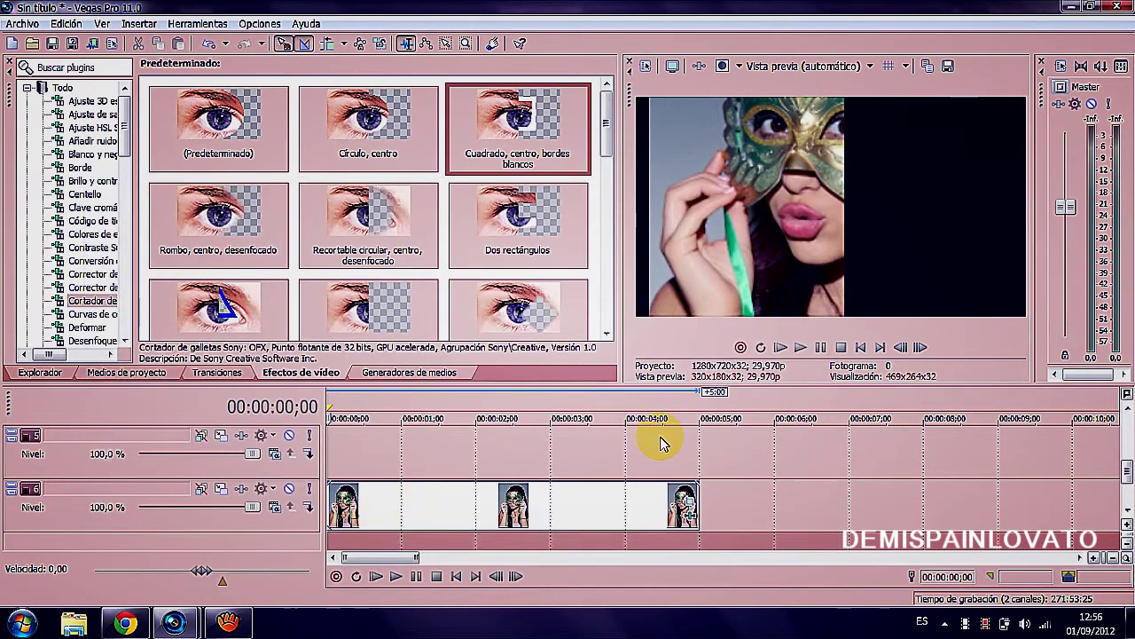
Paste a copy of the cropped photo onto track 5, flip it upside down and reposition its Pan/Crop framing
right_click(661, 444)
click(737, 321)
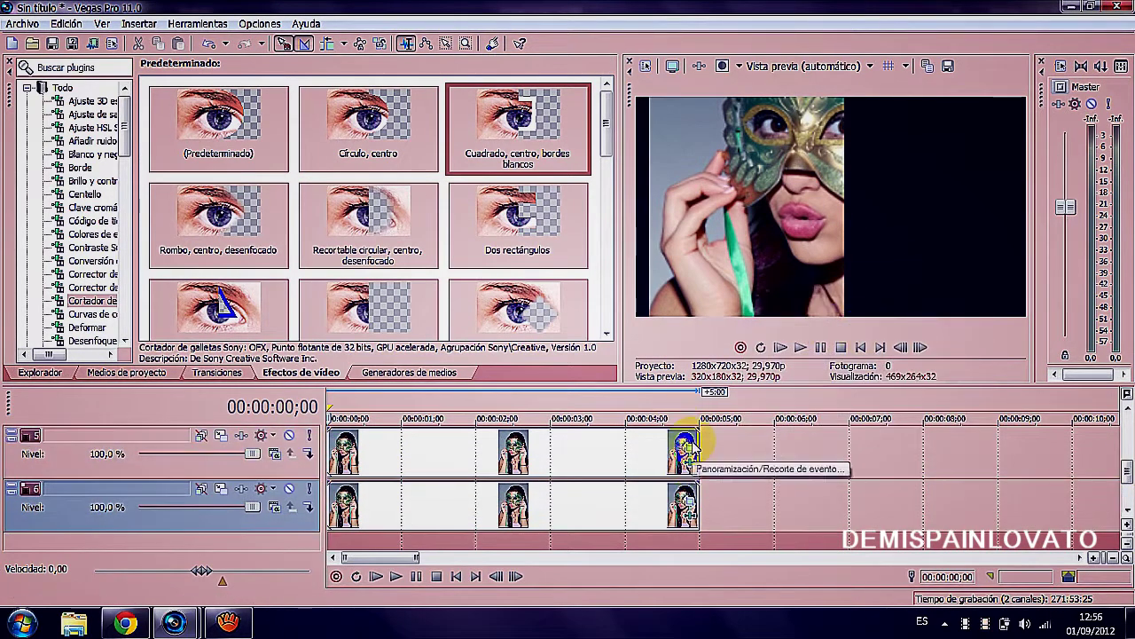
click(690, 448)
right_click(680, 388)
click(735, 456)
drag(601, 393, 502, 374)
click(815, 193)
Move the Cortador de galletas centre of track 5's photo to 0,717; 0,696 and open that photo's Pan/Crop framing
click(690, 464)
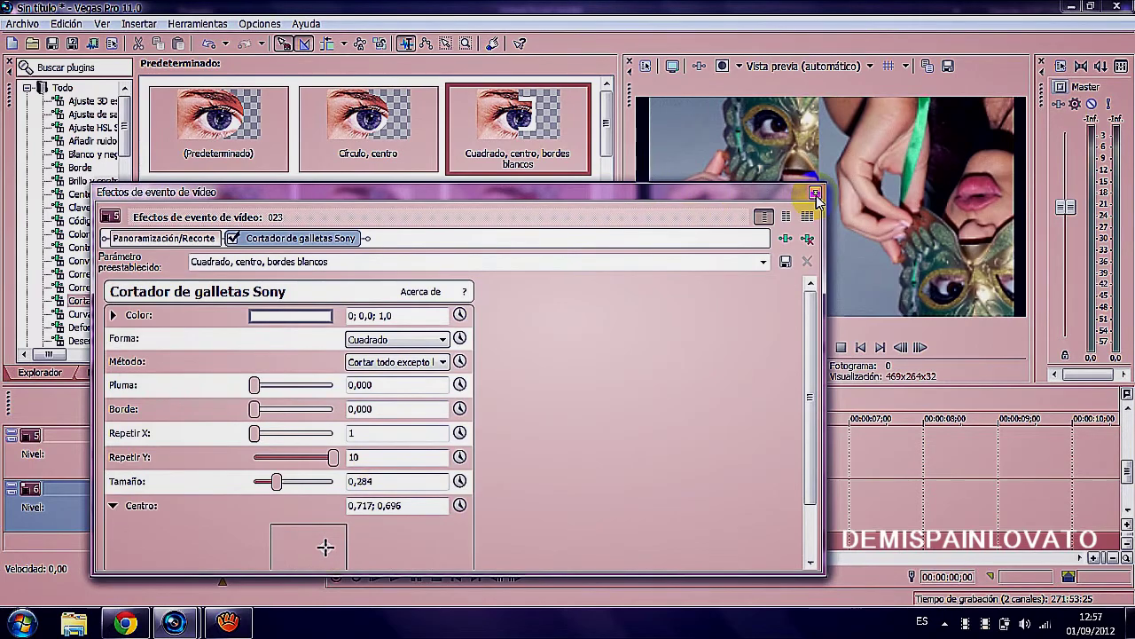
click(815, 192)
click(672, 445)
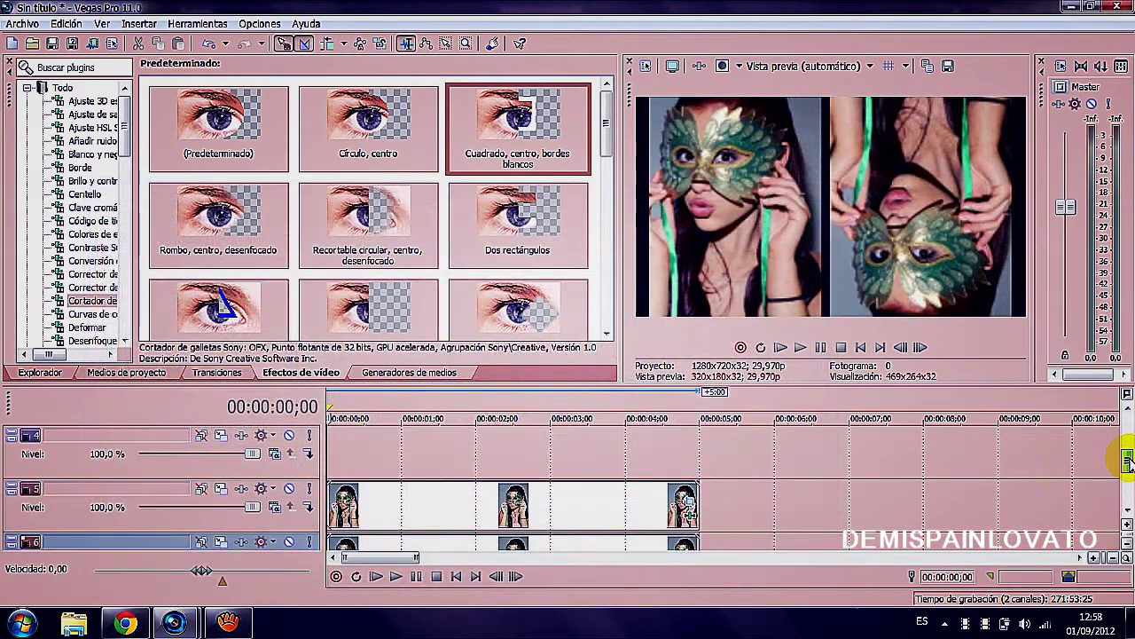
Add a Blanco solid colour event at the start of track 4 and lower its colour's alpha to about 0,79
click(444, 373)
click(97, 100)
drag(217, 124, 355, 443)
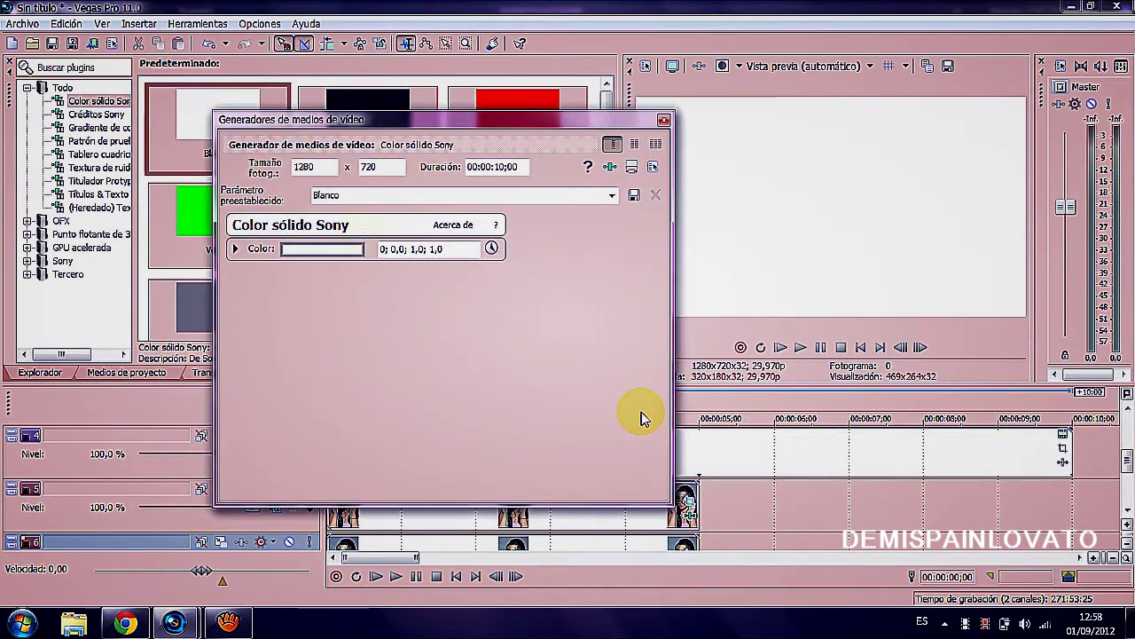
click(235, 248)
drag(436, 299, 445, 320)
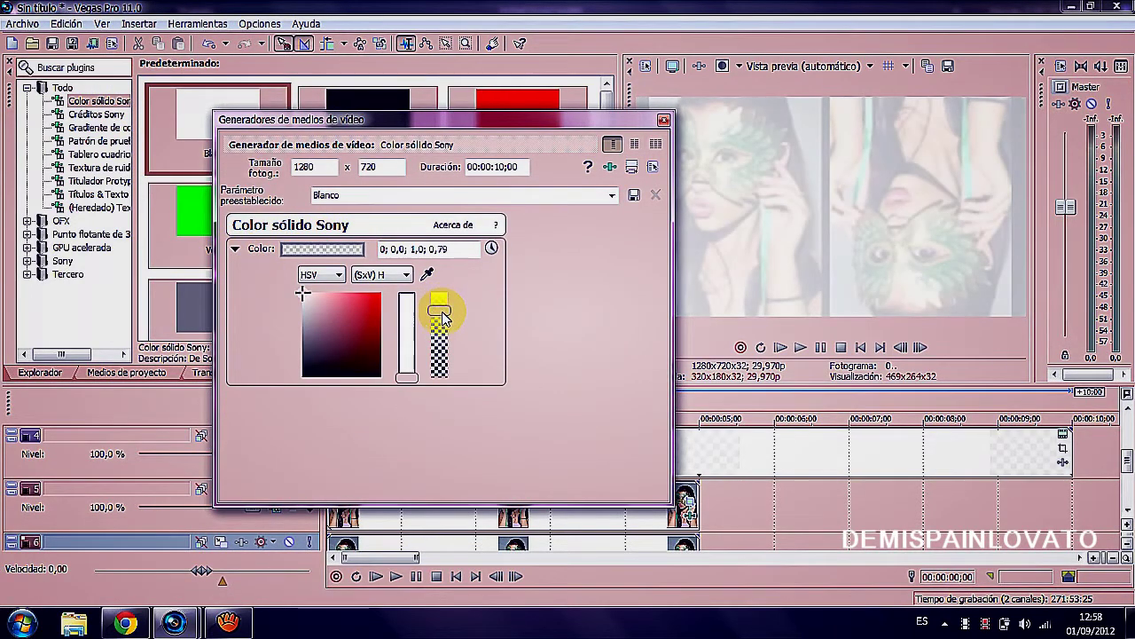
click(663, 119)
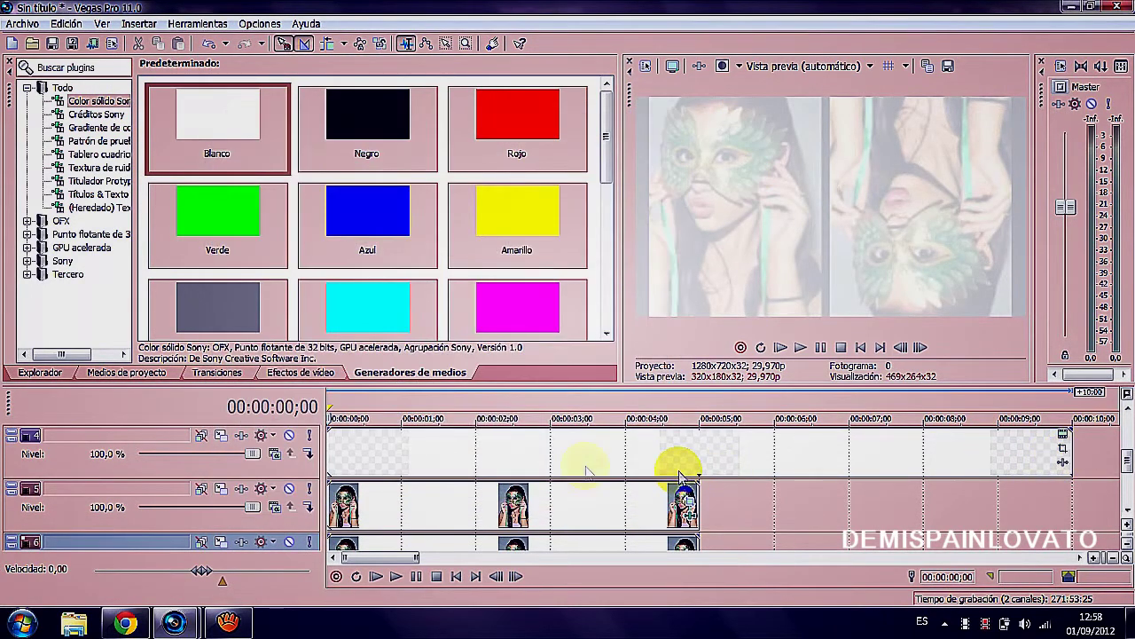
Trim the white solid and the photo events so they end at 00:00:03;00
click(552, 463)
key(s)
key(Delete)
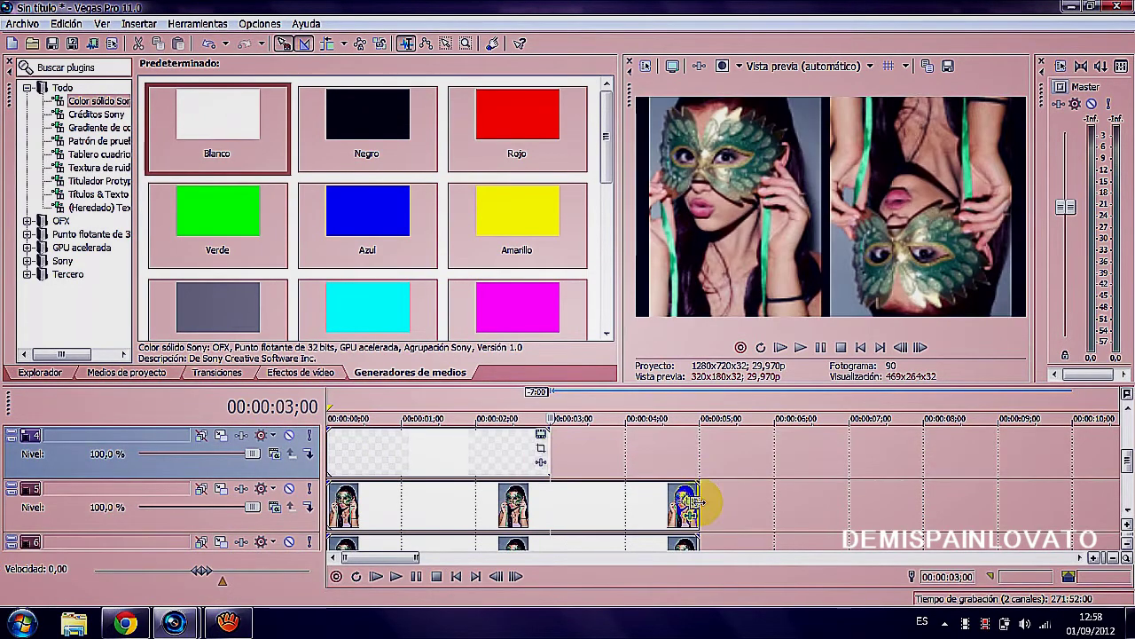
drag(695, 502, 552, 505)
click(344, 504)
mouse_move(344, 504)
mouse_down()
mouse_move(359, 504)
mouse_move(344, 504)
mouse_up()
Apply the Cortador de galletas "Círculo, centro" preset to the white solid with Tamaño about 0,221
click(412, 455)
click(301, 374)
drag(371, 147, 446, 446)
drag(212, 483, 210, 482)
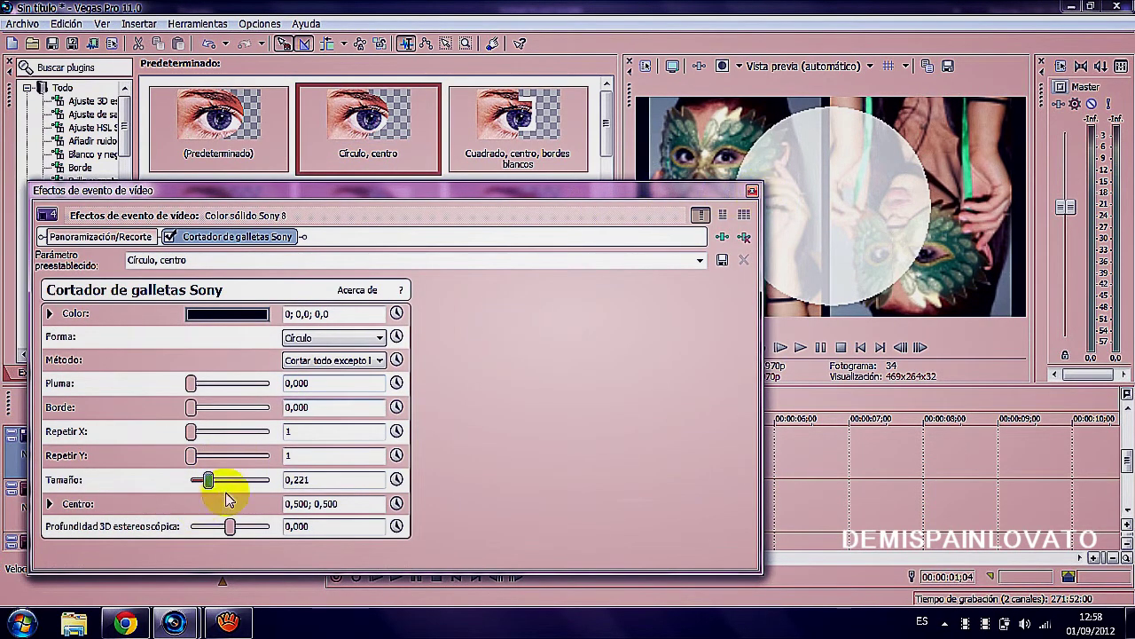
click(752, 191)
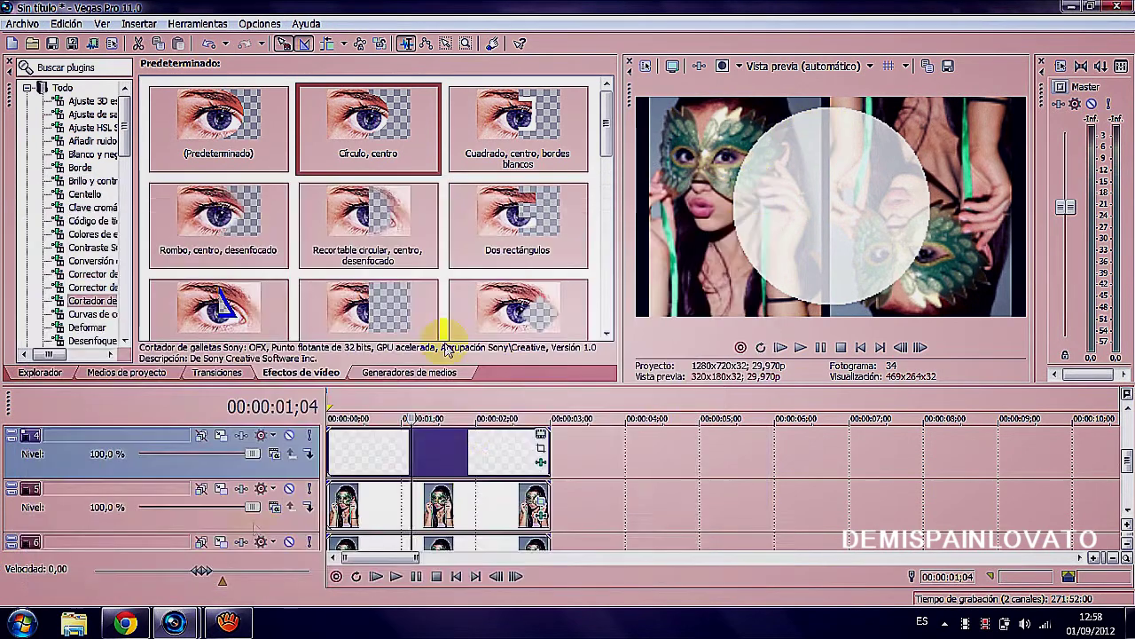
Add a (Heredado) Texto "Texto predeterminado" event at the start of track 3 with font size 60
drag(1126, 466, 1125, 454)
click(411, 372)
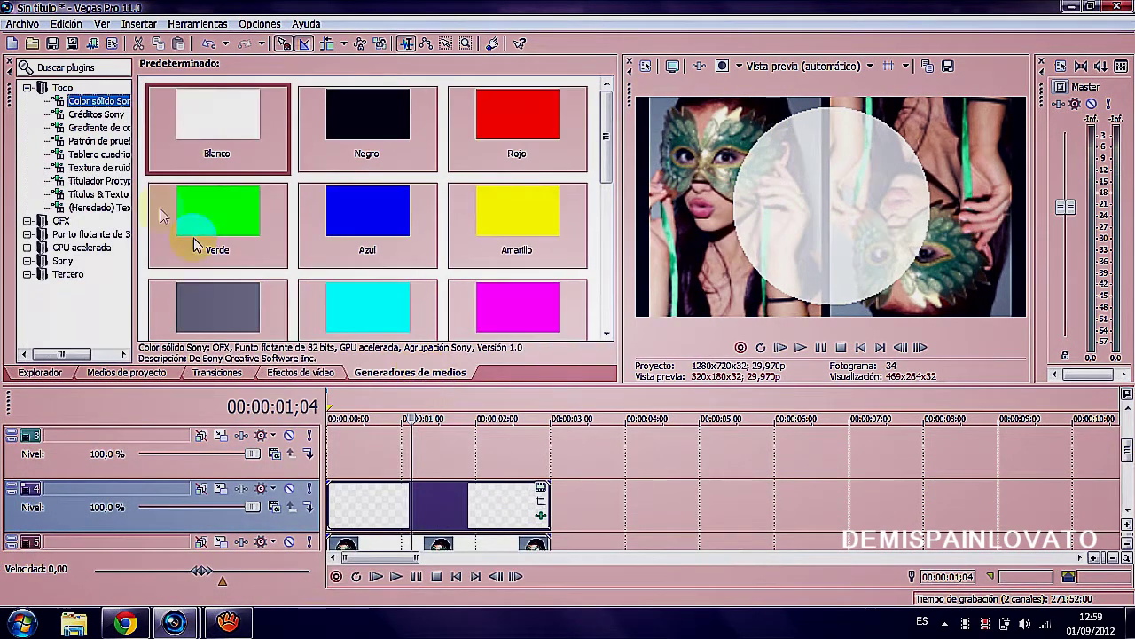
click(117, 208)
drag(218, 119, 275, 461)
click(445, 269)
click(432, 442)
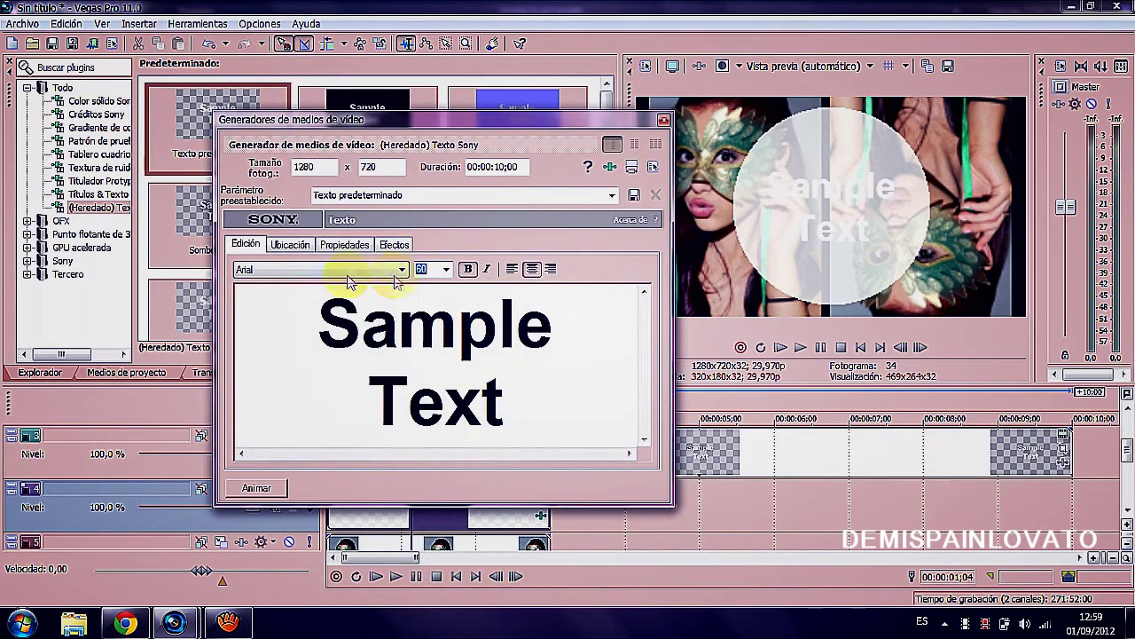
Write "A DROP IN THE" and "OCEAN" on two lines in the Skinny font at size 72
click(401, 269)
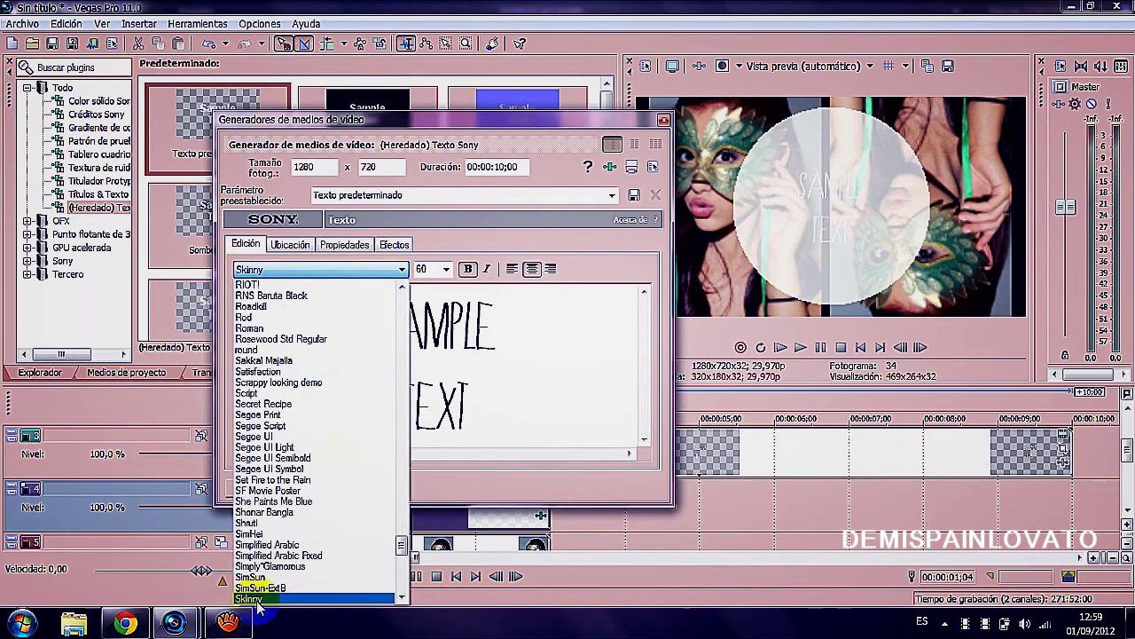
click(258, 598)
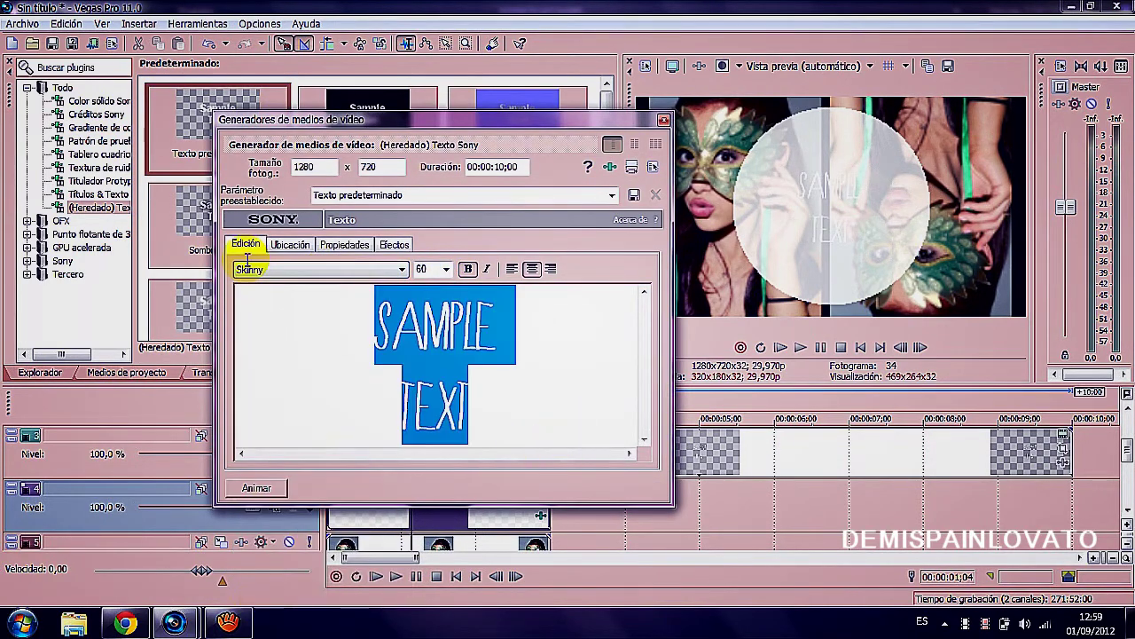
text(A DROP IN THE)
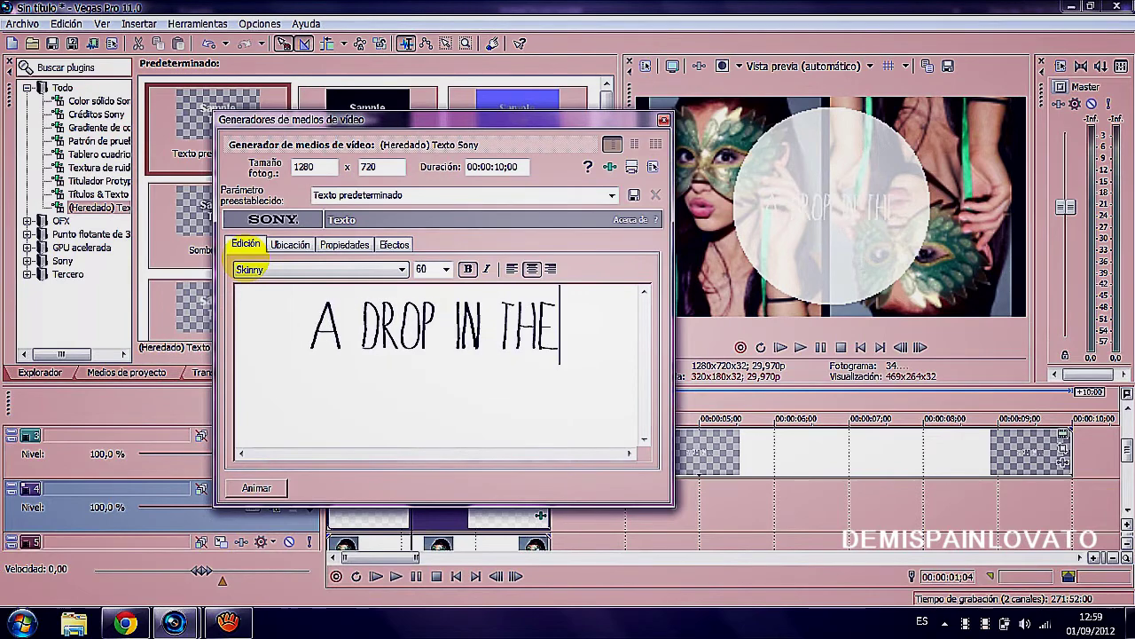
key(Return)
text(OCEAN)
click(447, 269)
click(429, 462)
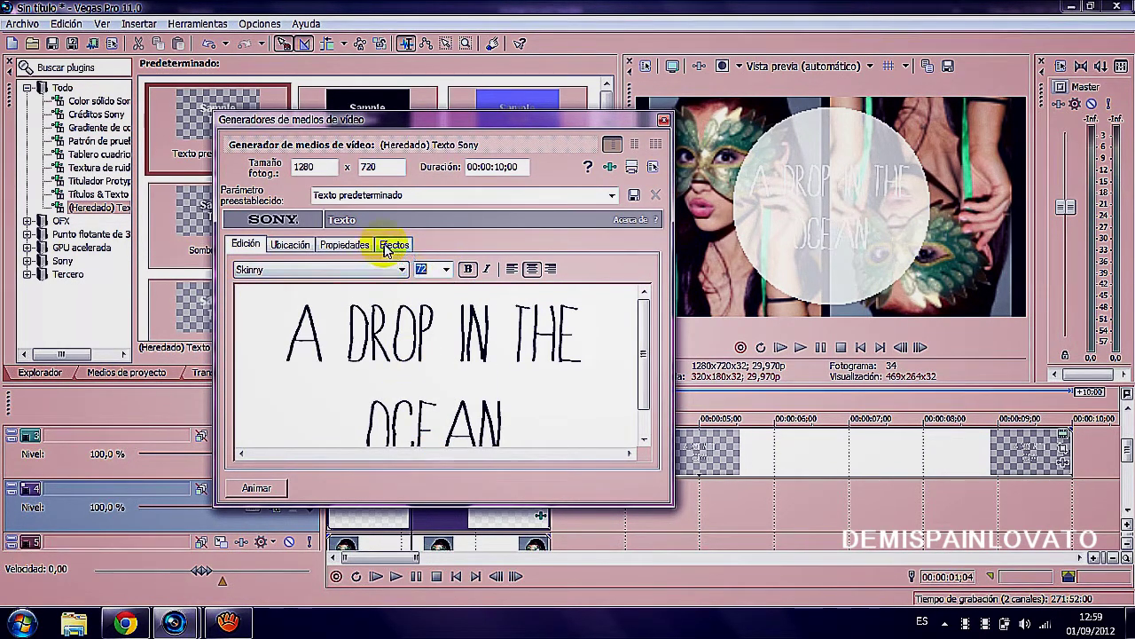
Give the text a black outline and trim its event to end at 00:00:03;00
click(390, 245)
click(410, 284)
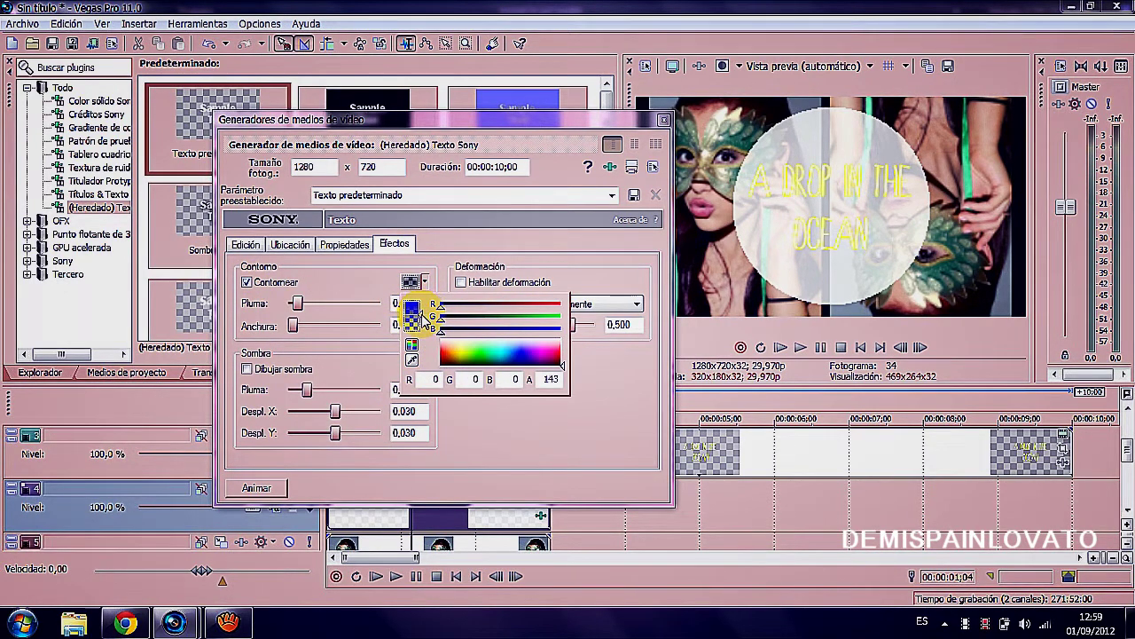
click(554, 444)
click(663, 121)
drag(1071, 458, 551, 495)
Add 20-frame fade-ins to the photos on tracks 6 and 5, and make track 5's photo start at 00:00:00;06
mouse_move(1127, 452)
mouse_down()
mouse_move(1130, 433)
mouse_move(1118, 461)
mouse_up()
drag(414, 557, 381, 550)
drag(334, 488, 449, 483)
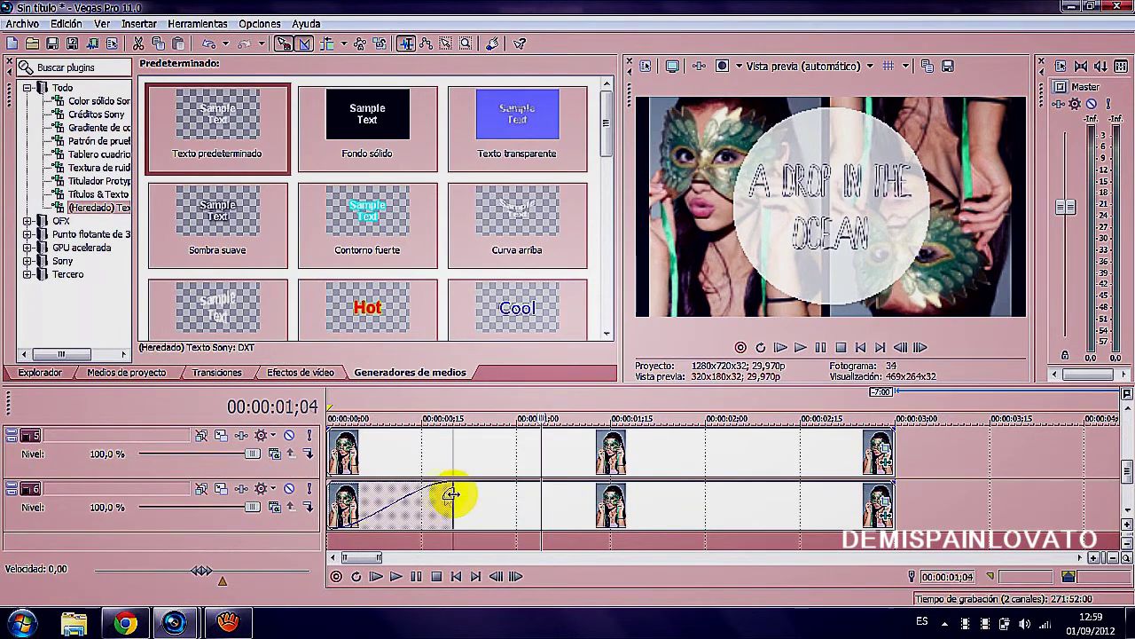
drag(329, 430, 456, 450)
drag(329, 452, 369, 454)
drag(1129, 474, 1128, 451)
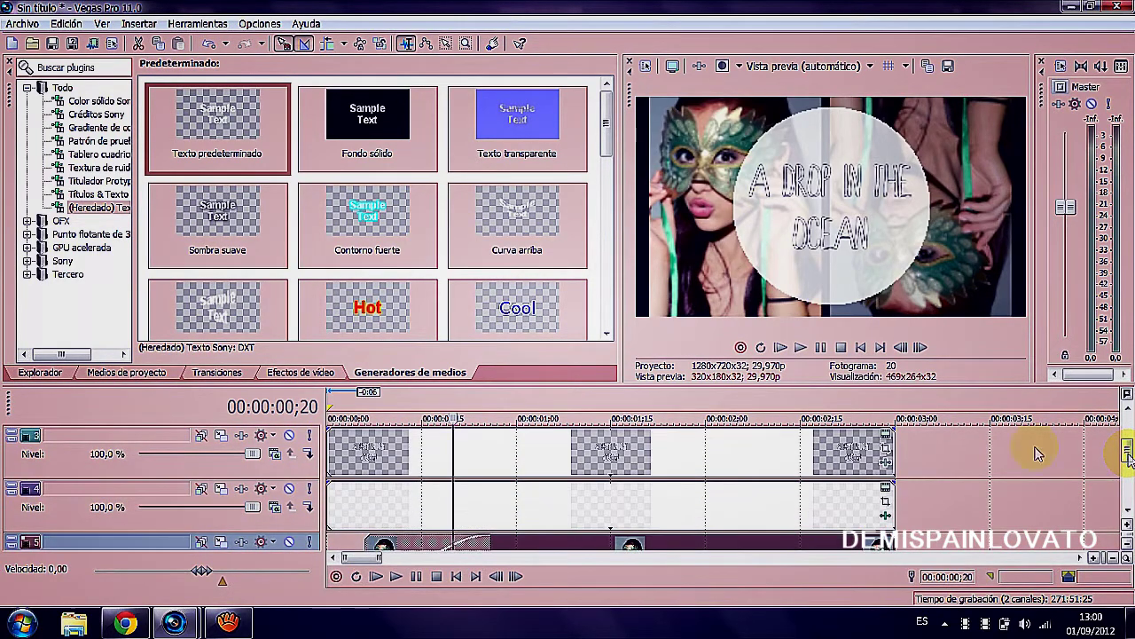
Play the sequence from the start to preview the fade-ins
click(460, 577)
click(398, 577)
click(417, 576)
Make the text and circle events start at 00:00:00;06 and give both fade-ins about 20 frames long
drag(329, 505, 367, 506)
drag(330, 452, 492, 448)
drag(367, 485, 491, 491)
Apply the default Iris Sony transition to the fade-ins of the text on track 3 and the circle on track 4
drag(1128, 450, 1127, 439)
click(417, 510)
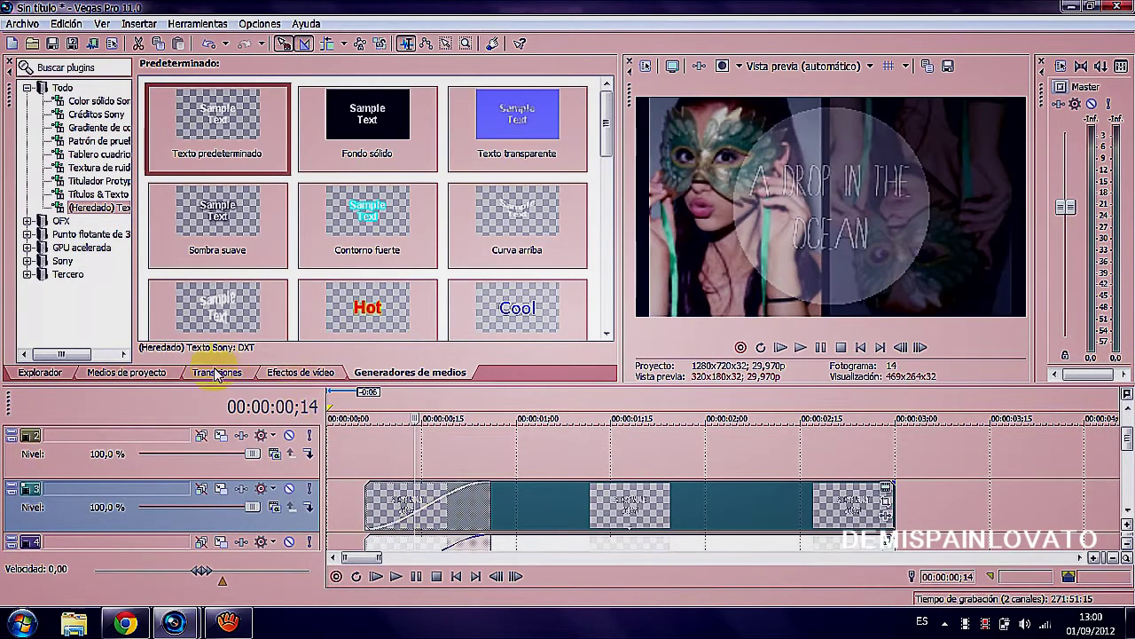
click(217, 372)
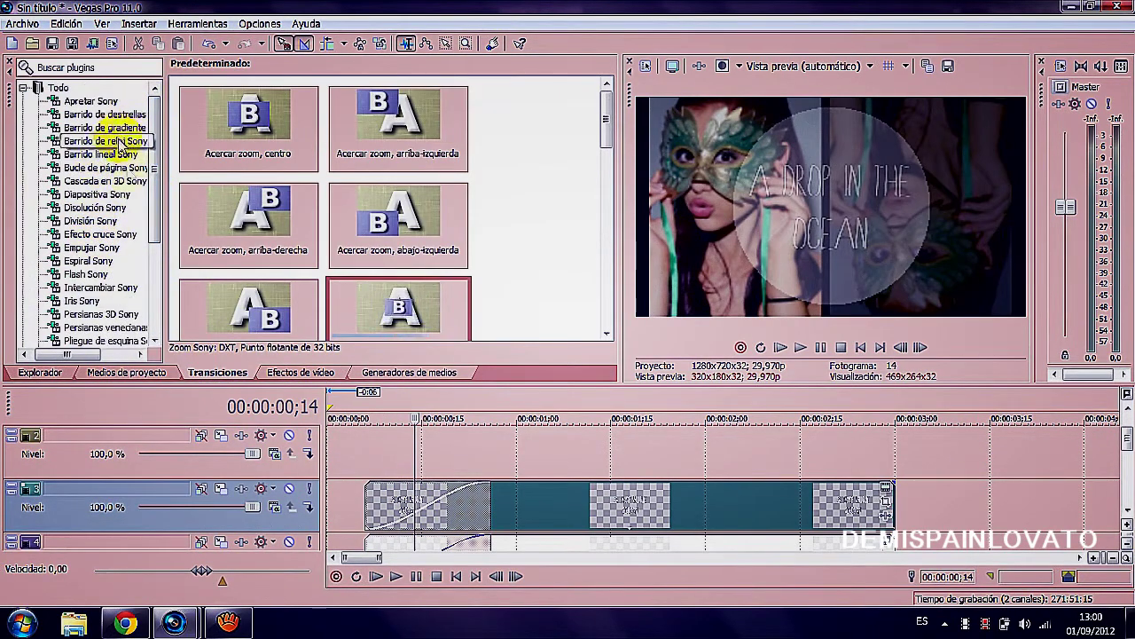
click(81, 301)
drag(249, 124, 408, 502)
click(753, 192)
drag(248, 118, 456, 544)
click(754, 192)
Apply Barrido lineal Sony to the photo fade-ins on tracks 6 and 5, using "Abajo-arriba, borde nítido" on track 5
drag(1129, 439, 1124, 475)
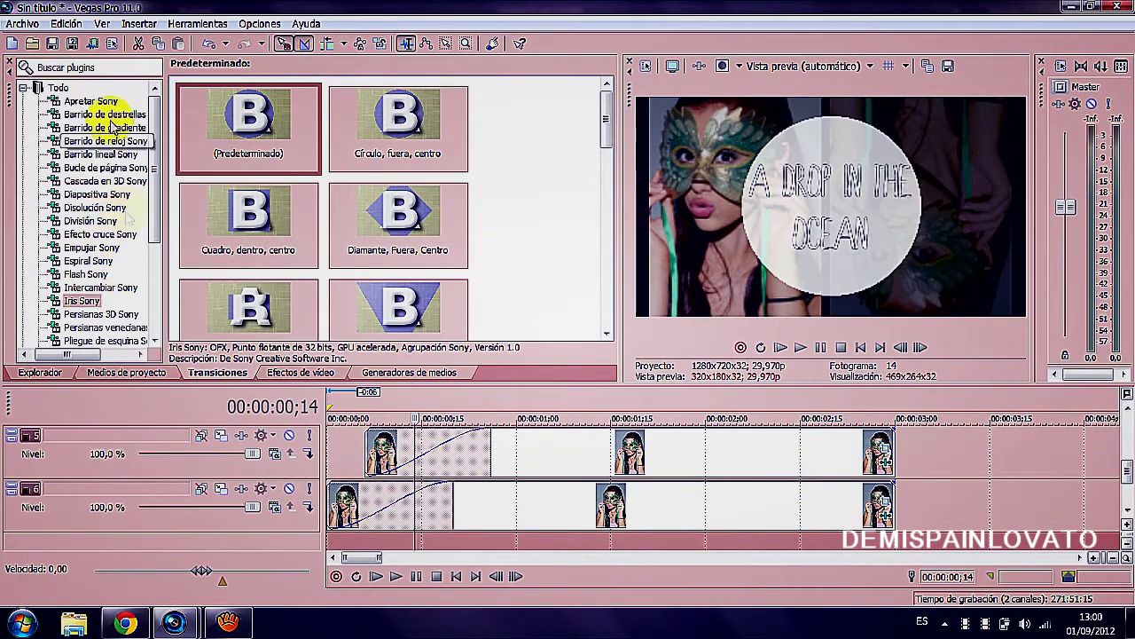
click(101, 154)
drag(248, 124, 395, 503)
click(752, 192)
drag(248, 222, 701, 434)
click(752, 191)
Add 20-frame fade-outs to the photos on tracks 5 and 6, the circle and the text
click(753, 433)
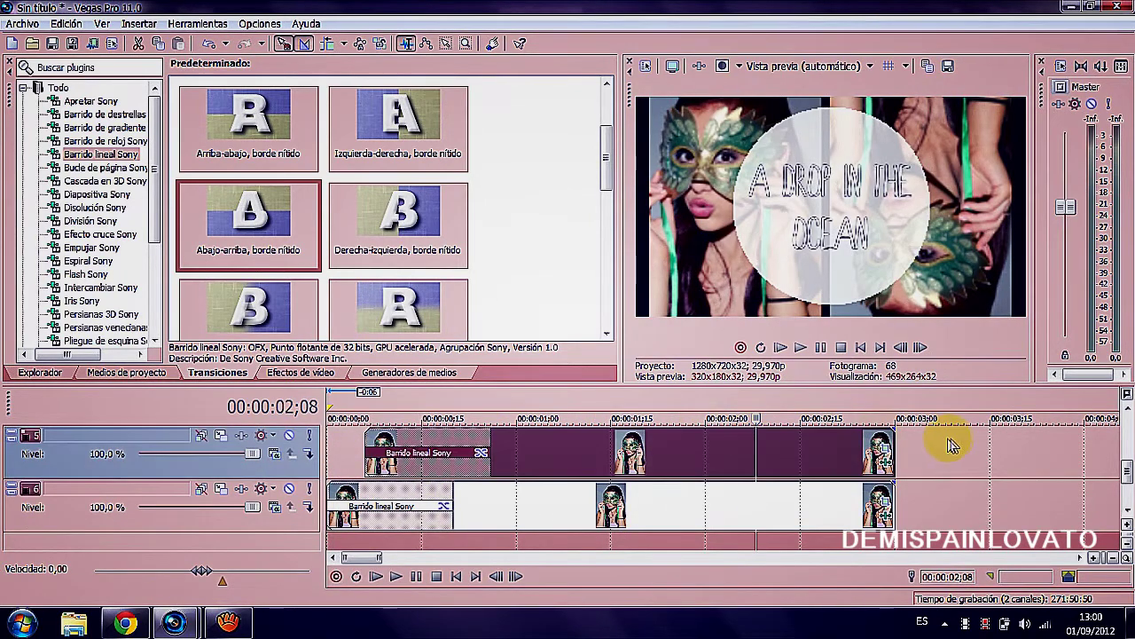
drag(897, 428, 769, 430)
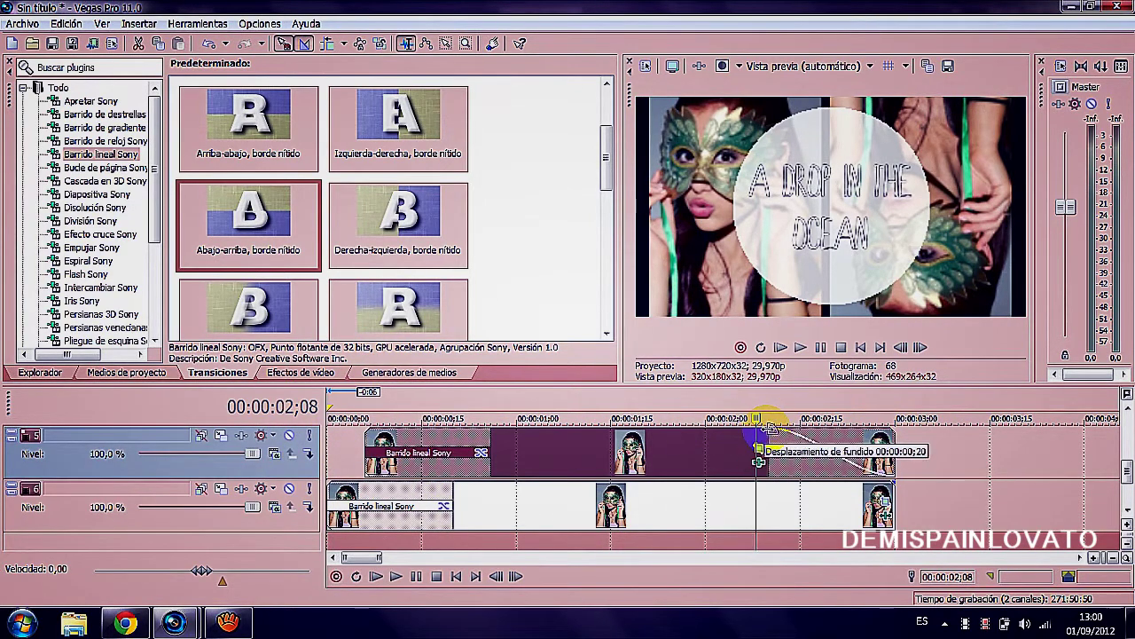
drag(896, 482, 766, 485)
drag(1128, 475, 1128, 454)
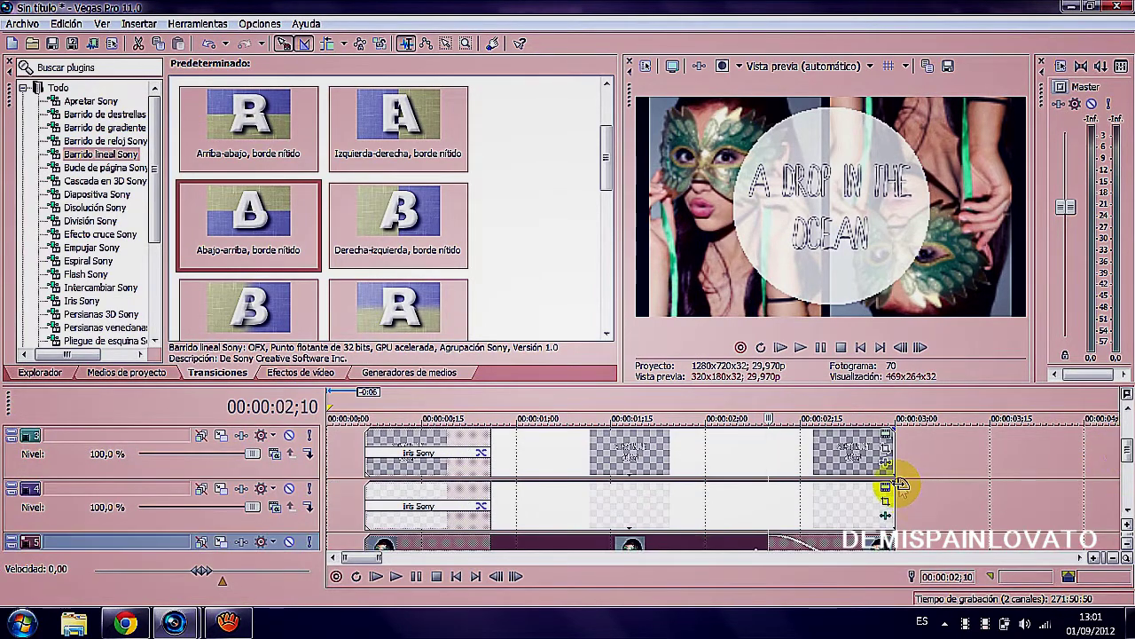
drag(897, 484, 770, 481)
drag(897, 431, 770, 442)
Apply the Zoom Sony "Alejar zoom, centro" transition to the fade-outs of the text and the circle
click(844, 449)
click(819, 450)
drag(155, 203, 161, 304)
click(85, 274)
drag(399, 212, 852, 457)
click(752, 191)
drag(399, 217, 825, 497)
click(751, 191)
Apply the "Alejar zoom, centro" transition to the fade-outs of the photos on tracks 5 and 6
drag(399, 217, 840, 544)
click(752, 191)
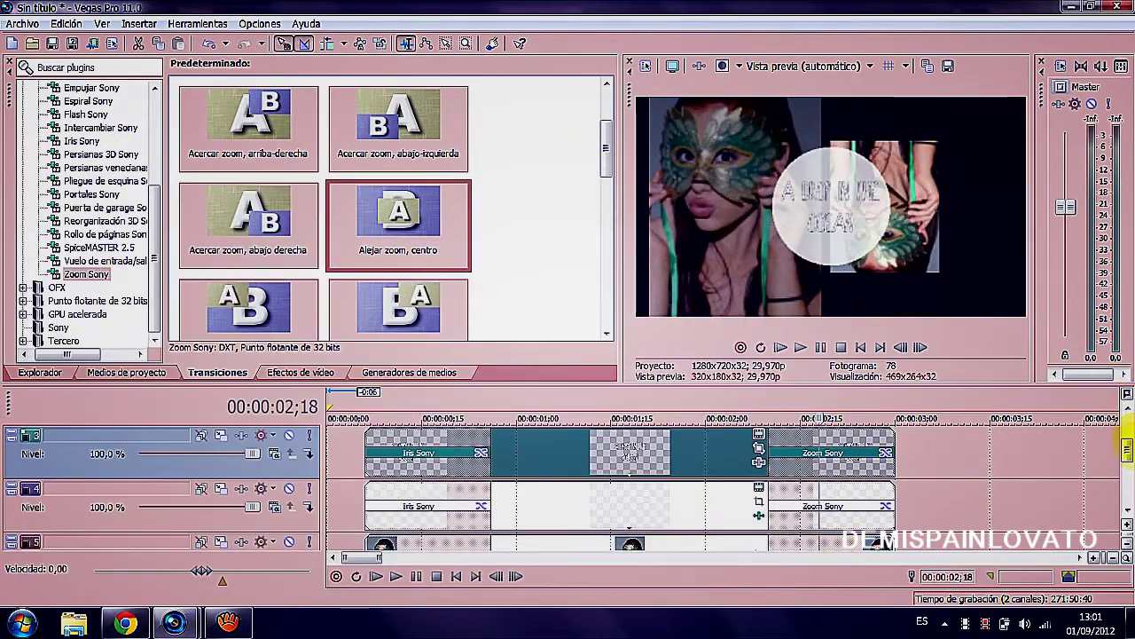
drag(1129, 454, 1128, 488)
drag(404, 217, 857, 464)
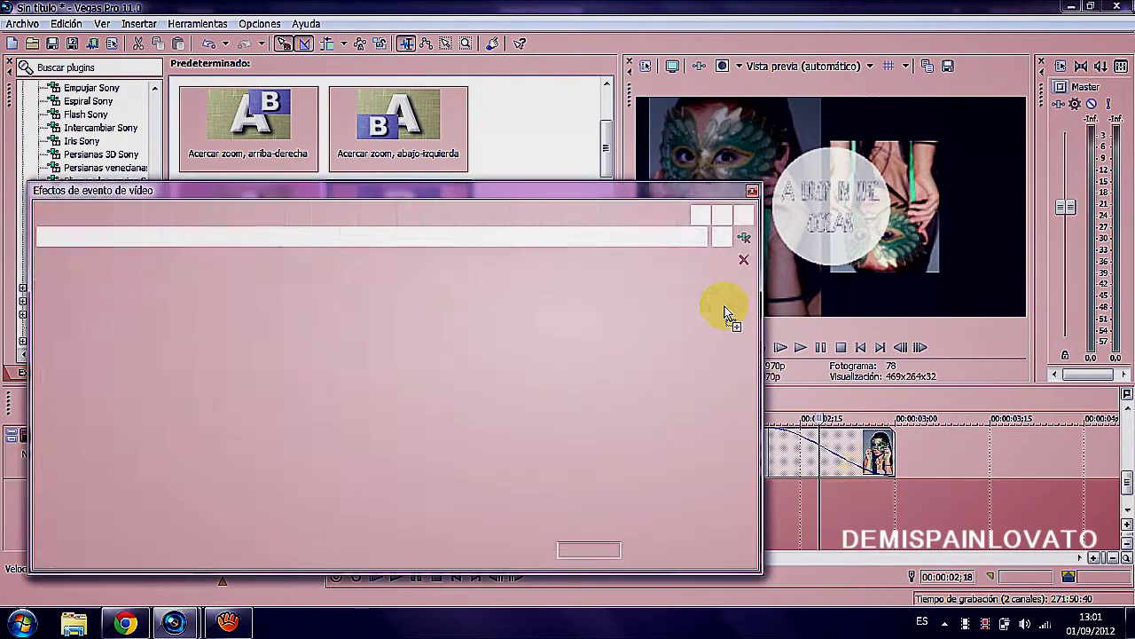
click(753, 192)
drag(1128, 480, 1129, 476)
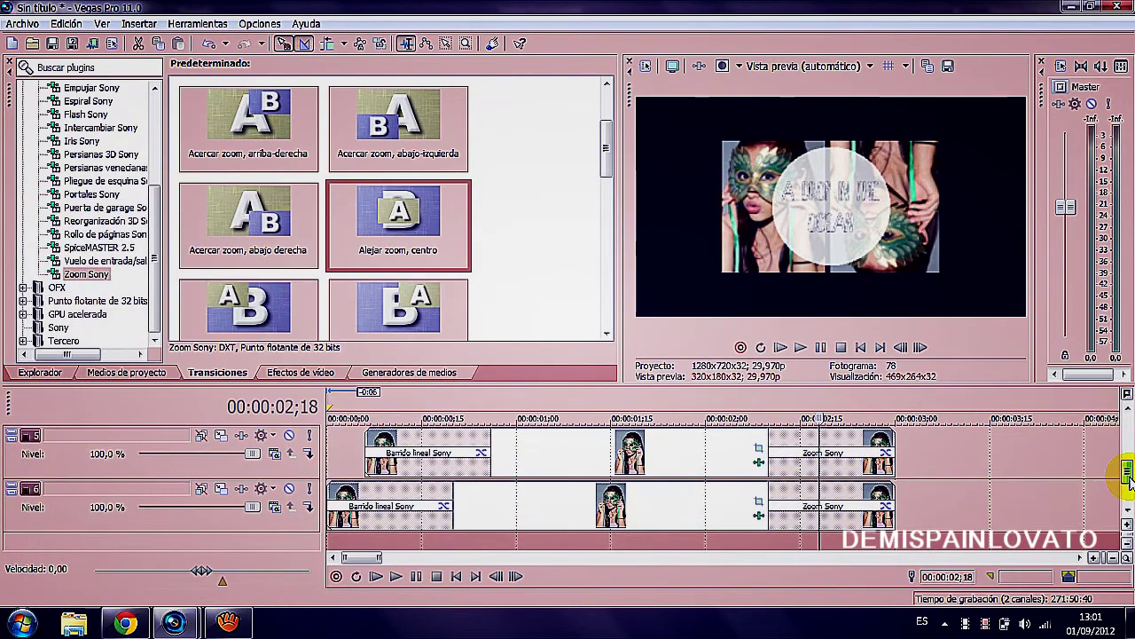
Set the video preview quality to La mejor, Total
click(860, 64)
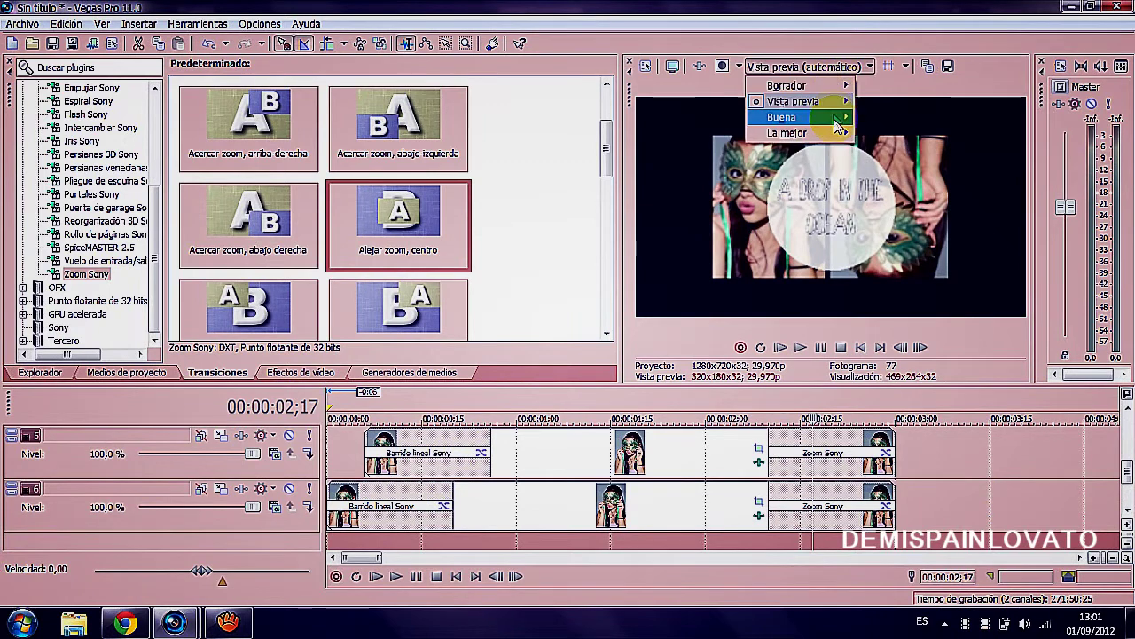
mouse_move(817, 125)
click(872, 120)
click(847, 66)
click(898, 116)
click(853, 66)
mouse_move(850, 135)
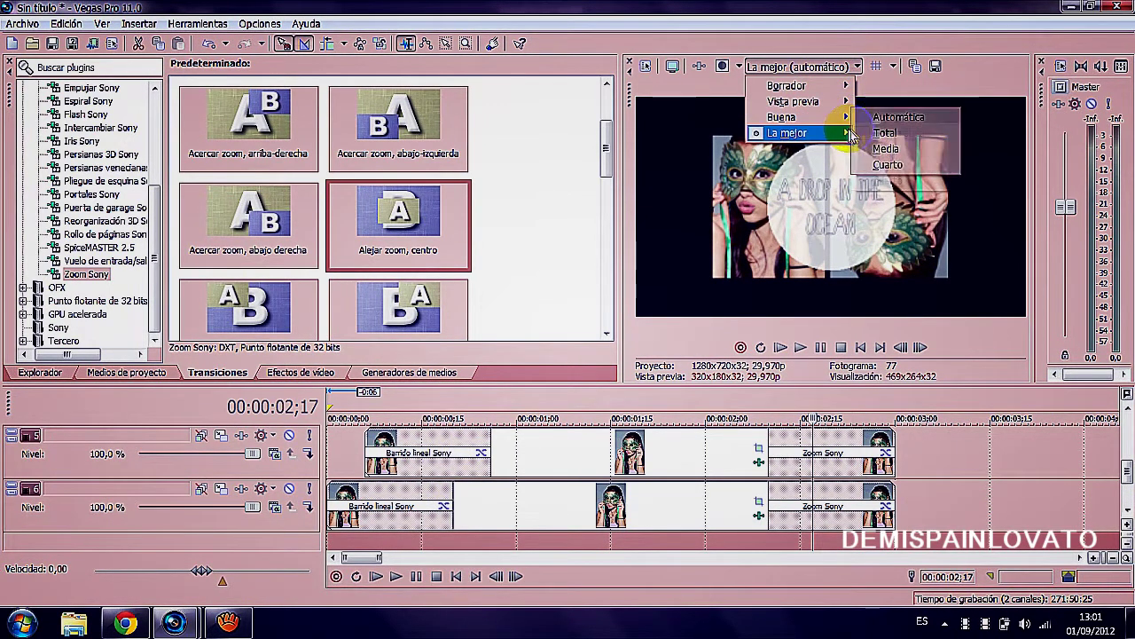
click(884, 133)
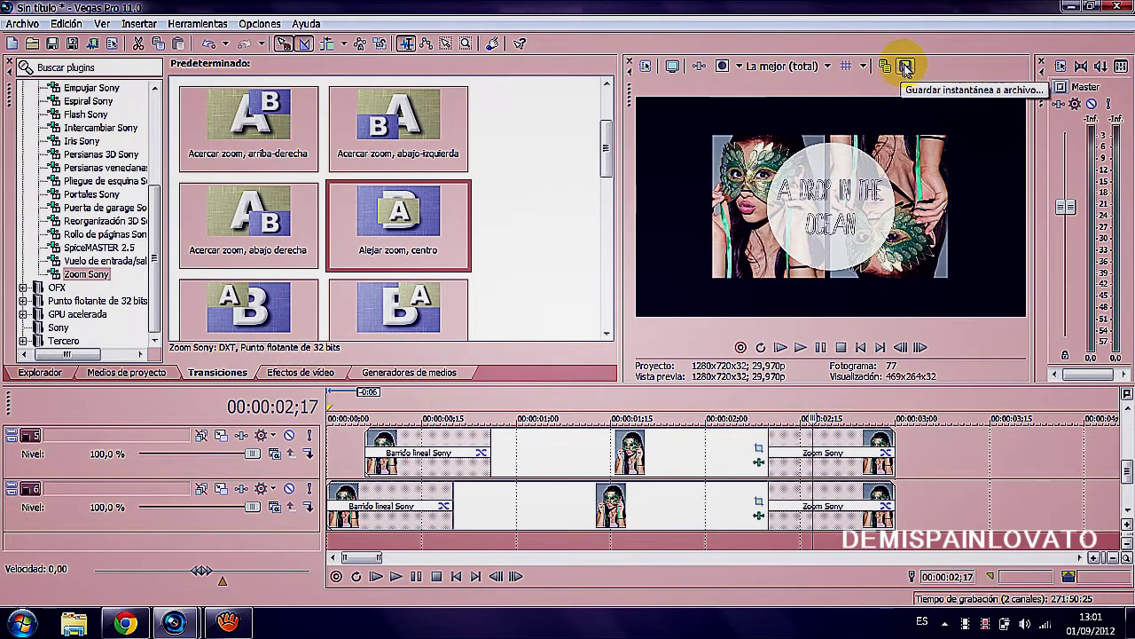
Save a snapshot of the frame at 00:00:02;17 as the JPG file Imagen1 in the arianaa folder
click(905, 68)
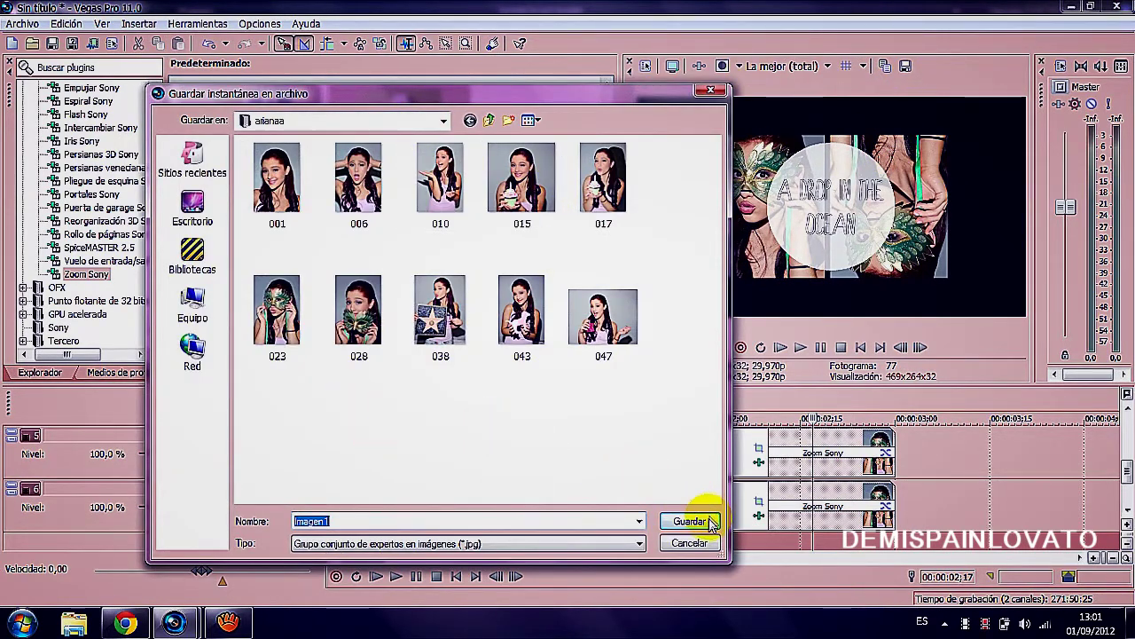
click(689, 521)
scroll(1127, 466, up, 2)
scroll(1126, 466, up, 2)
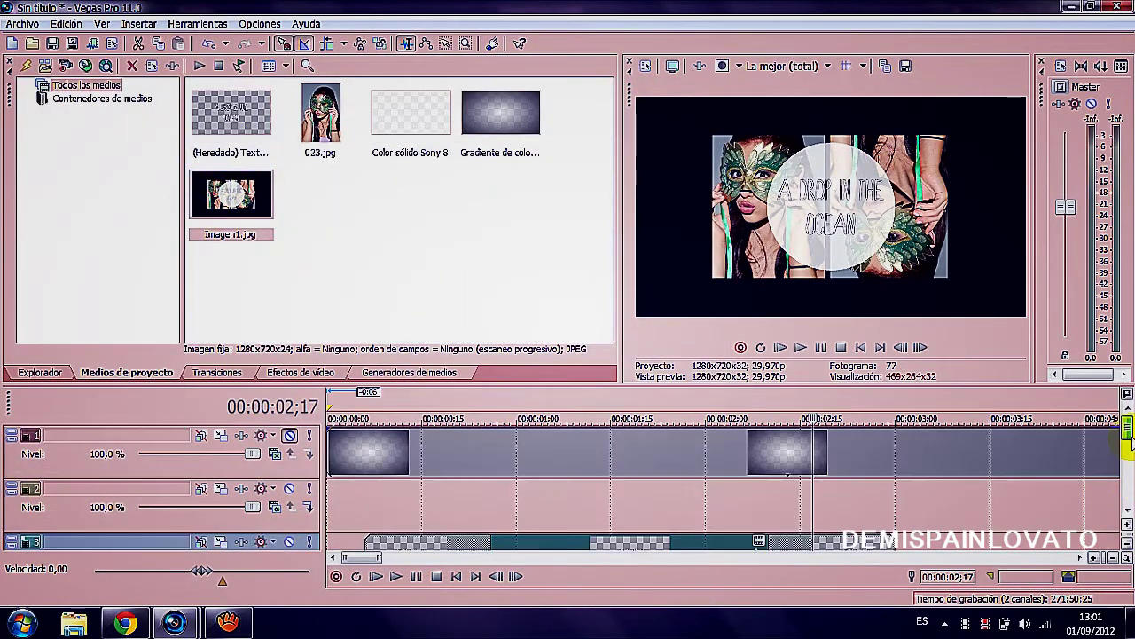
Place Imagen1.jpg on track 2 at 00:00:02;17 and insert a new empty video track above it
mouse_move(230, 197)
mouse_down()
mouse_move(841, 443)
mouse_move(827, 440)
mouse_up()
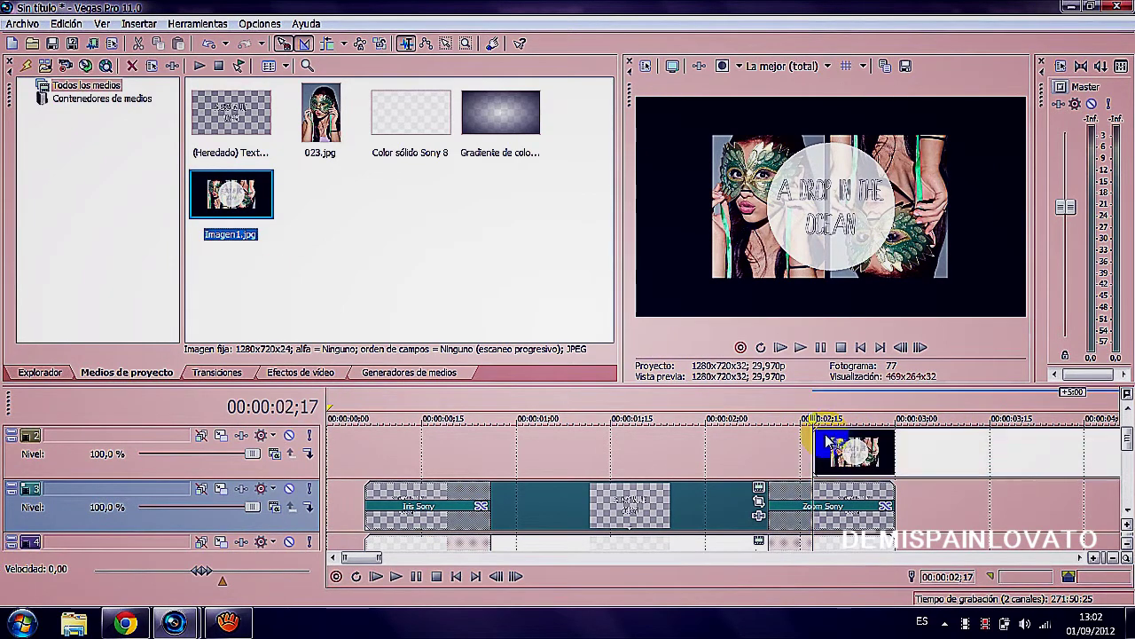
right_click(751, 437)
click(795, 294)
Split the Imagen1 clip at 00:00:02;24 and remove everything after 00:00:04;18
click(818, 513)
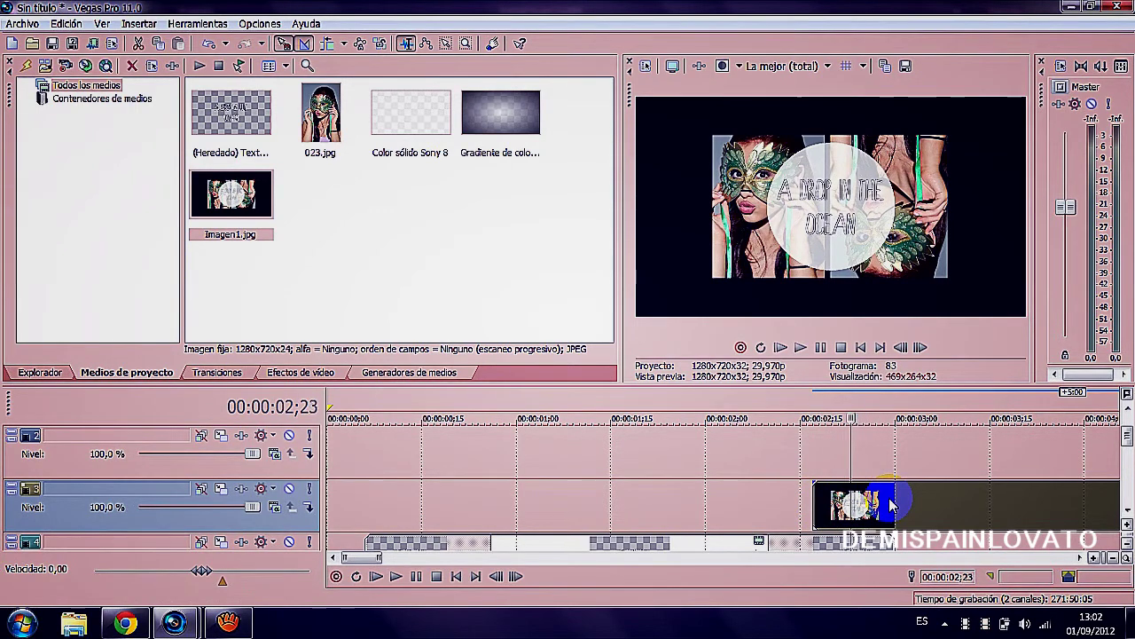
key(s)
click(827, 504)
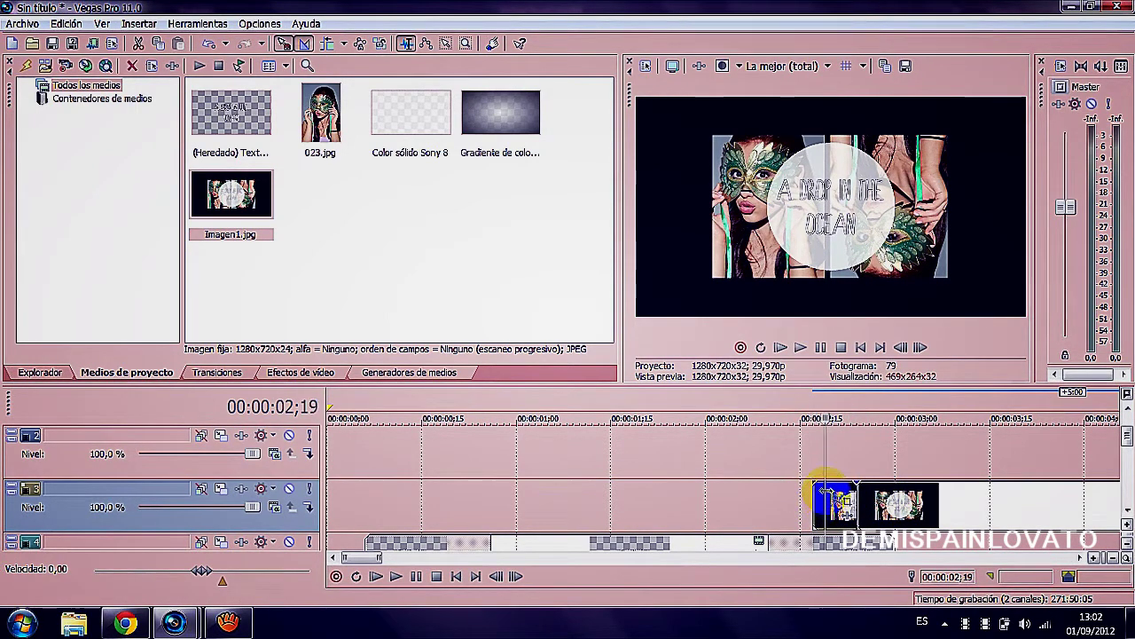
click(395, 577)
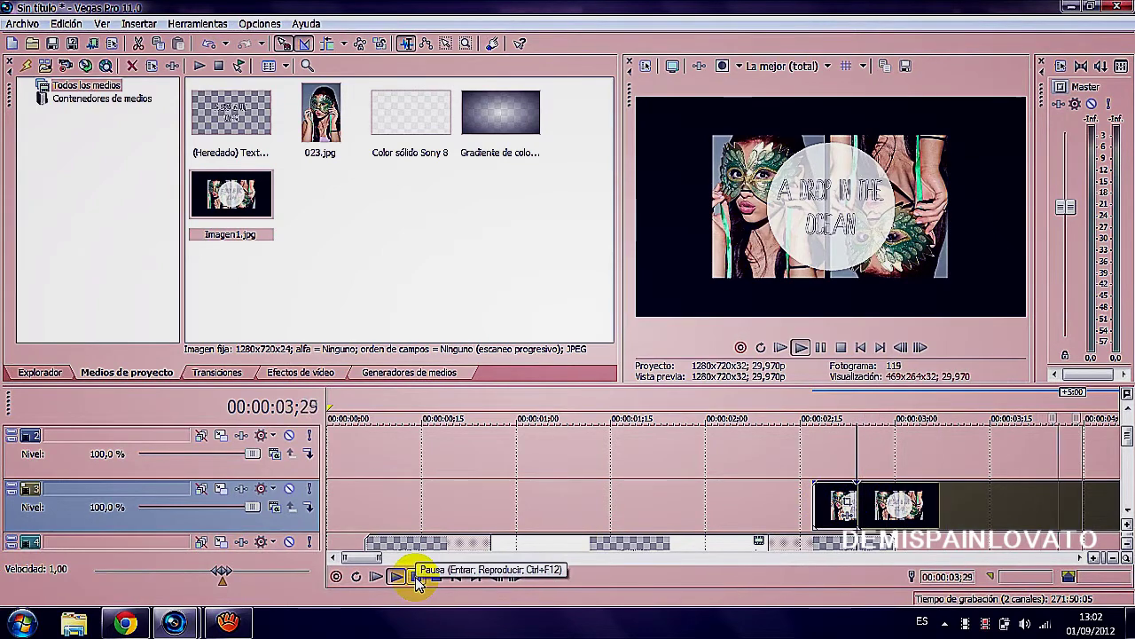
click(418, 579)
key(s)
key(Delete)
drag(393, 559, 380, 559)
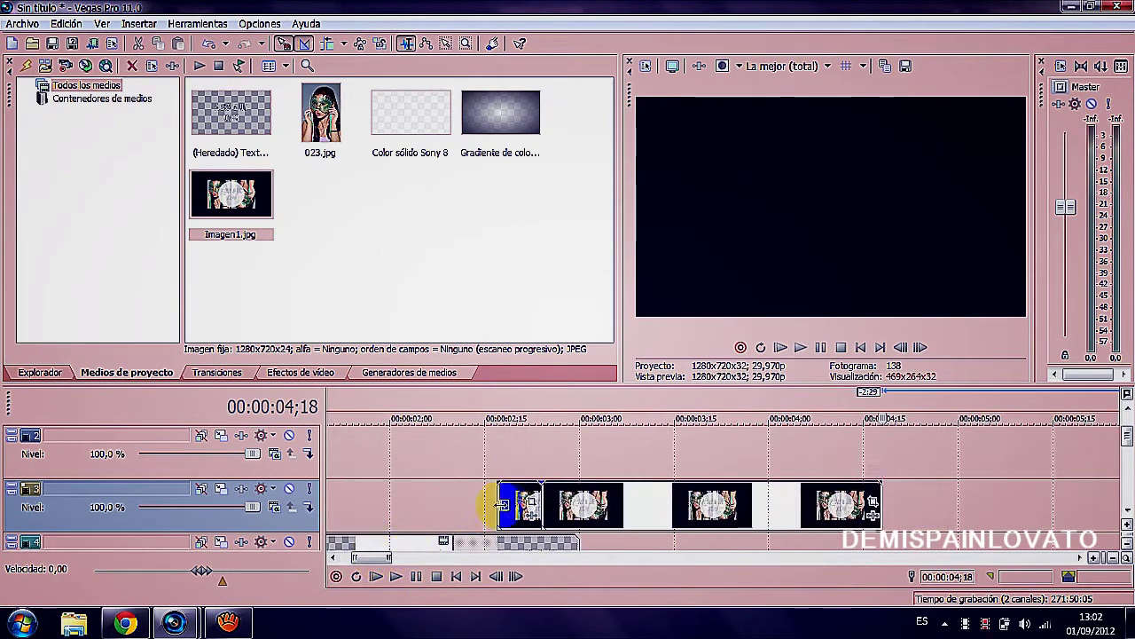
Apply the Desenfoque gausiano Sony effect with the (Predeterminado) preset to the short first piece of Imagen1
click(509, 504)
click(310, 371)
drag(126, 150, 125, 192)
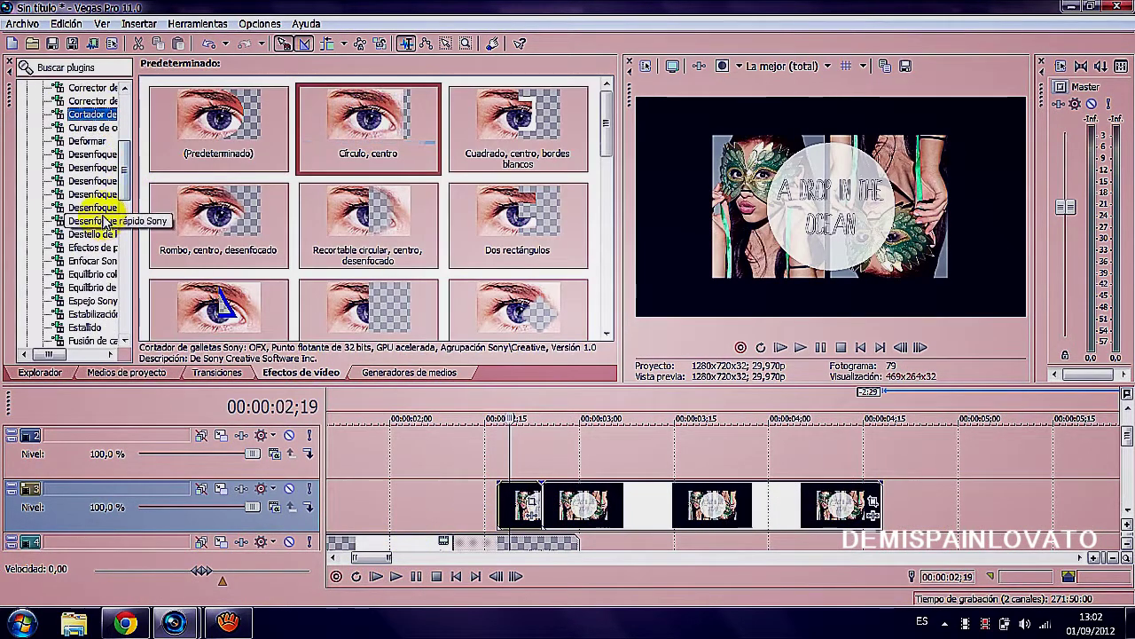
click(93, 181)
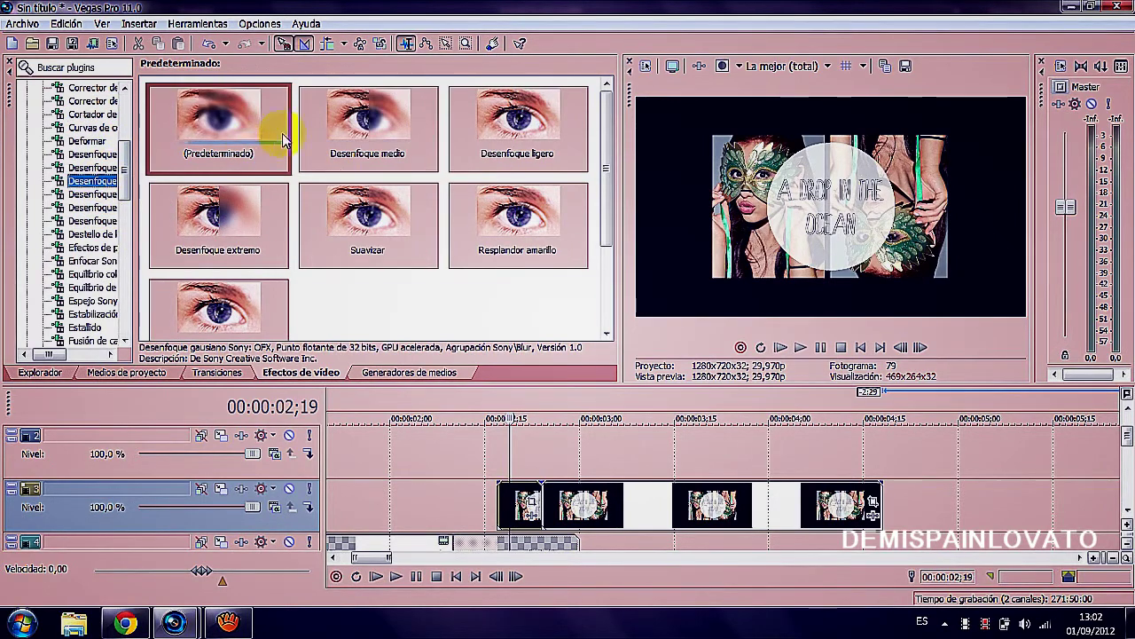
drag(523, 503, 525, 504)
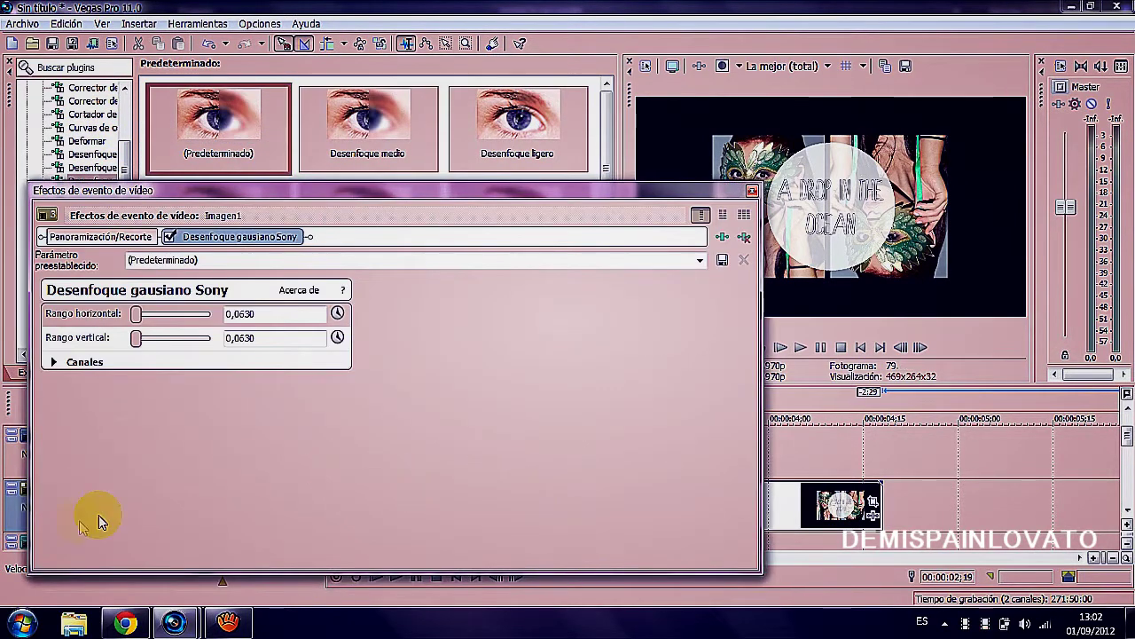
Animate the blur's horizontal and vertical ranges from 0,0000 at the clip's start to 0,0630 at its end
click(337, 314)
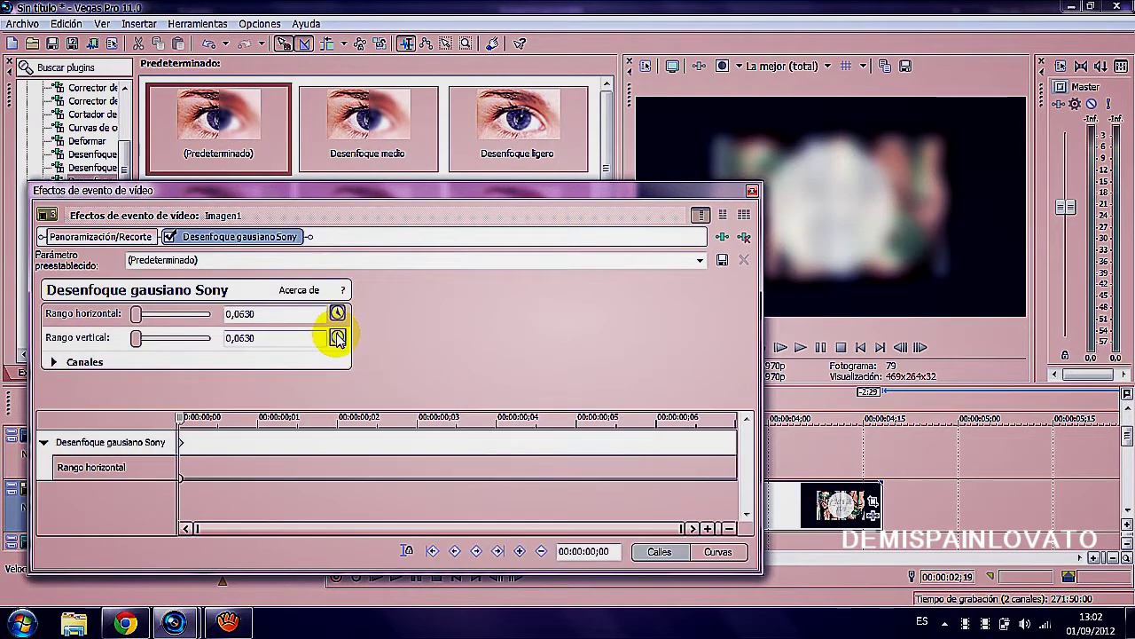
click(337, 338)
click(157, 442)
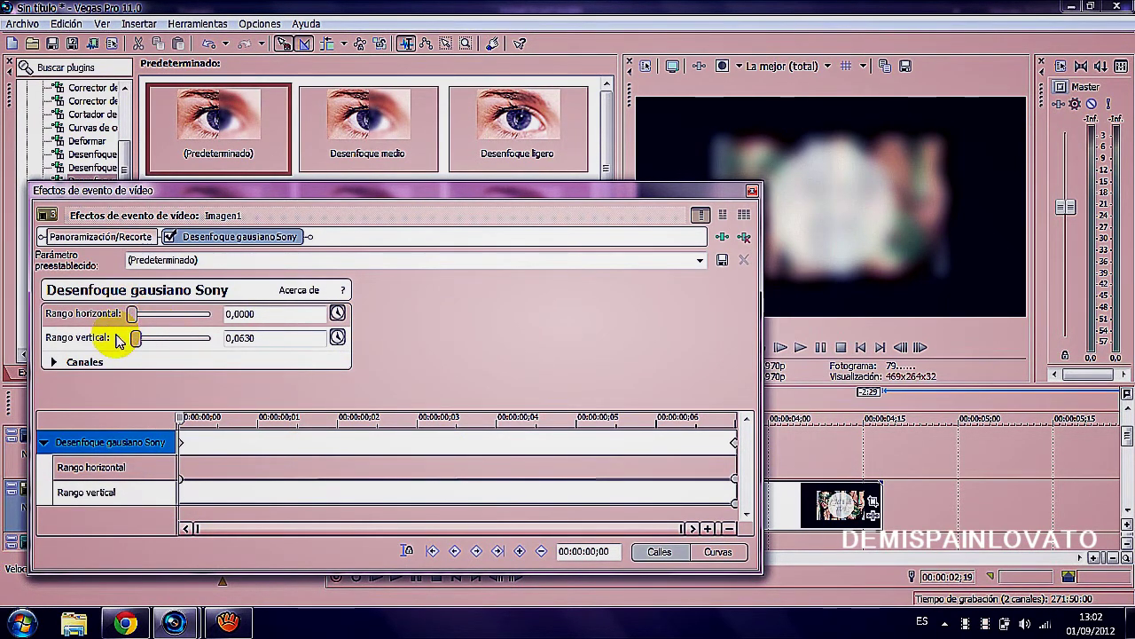
click(752, 192)
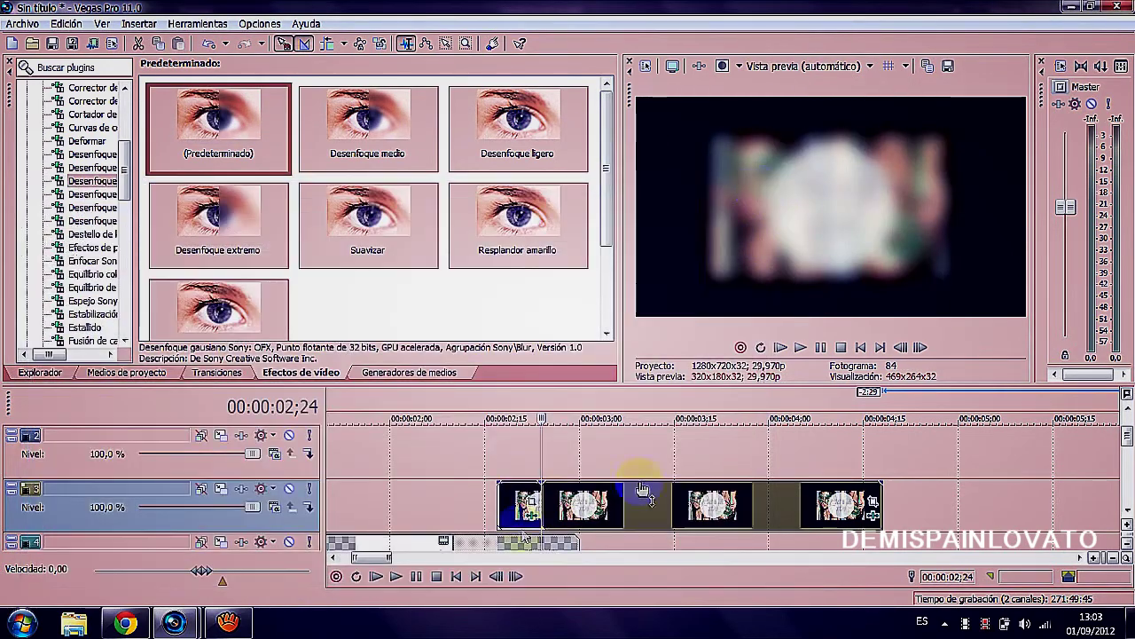
Add a (Heredado) Texto Sony default text event to track 2 at 00:00:02;24
click(383, 375)
drag(197, 129, 496, 282)
mouse_move(607, 129)
mouse_down()
mouse_move(597, 277)
mouse_move(607, 124)
mouse_up()
drag(215, 137, 537, 448)
Replace the sample text with "A" in Buffet Script, size 60, without bold
click(273, 268)
text(bu)
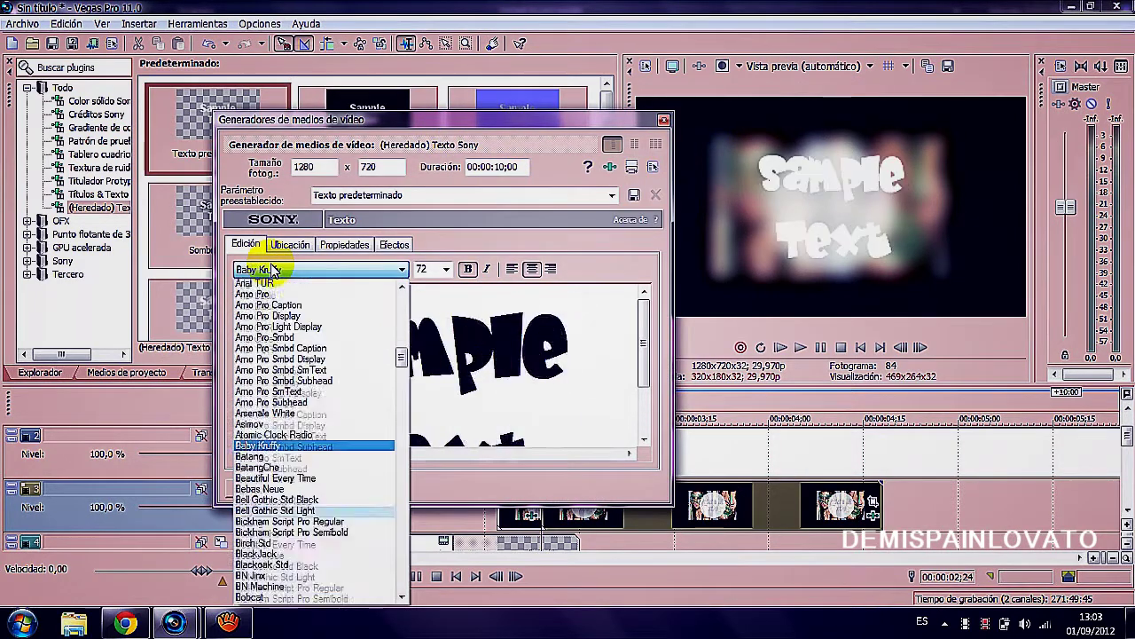
click(615, 355)
click(467, 268)
click(449, 275)
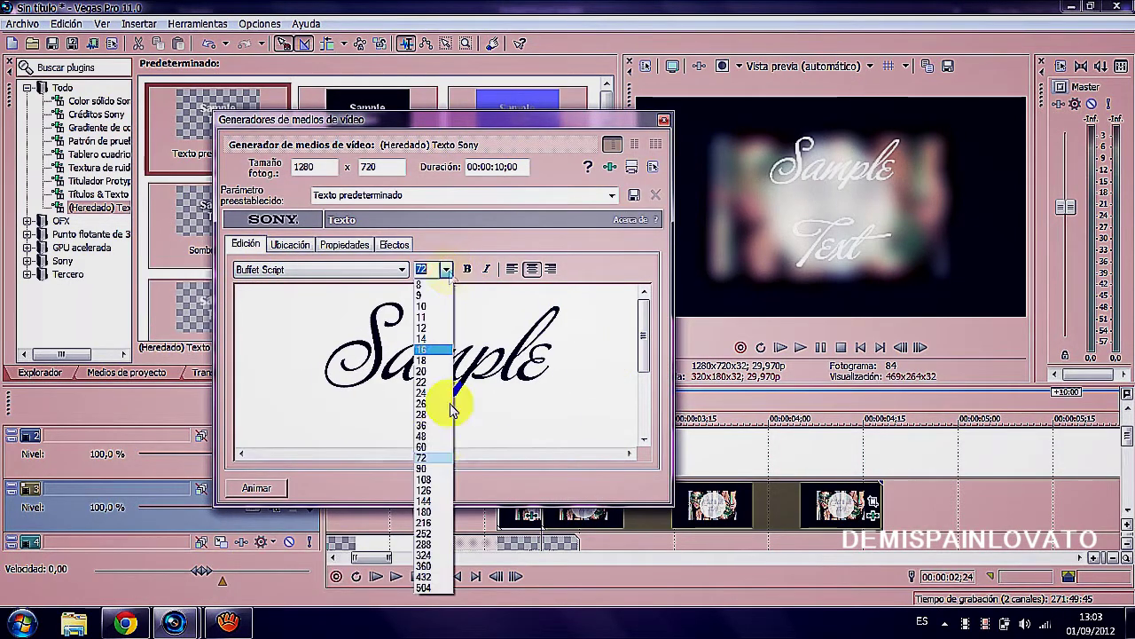
click(440, 433)
scroll(461, 287, down, 1)
mouse_move(483, 318)
mouse_down()
mouse_move(581, 487)
mouse_move(558, 444)
mouse_up()
text(a)
key(BackSpace)
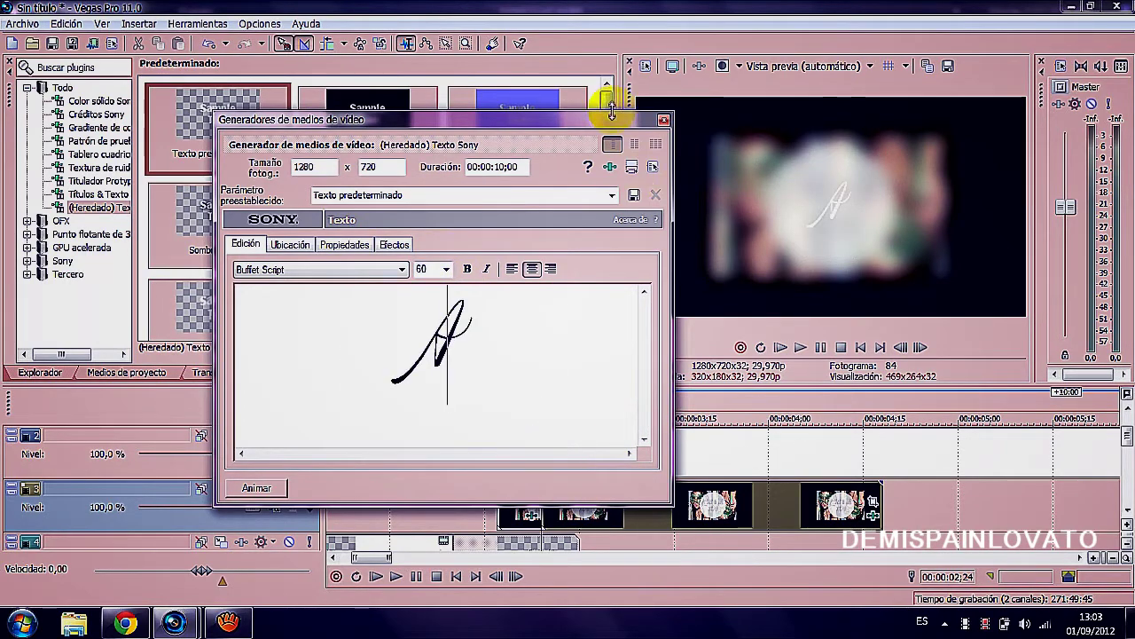
Save the text settings as the preset "rapida" and close the text generator
drag(599, 117, 396, 142)
drag(609, 95, 598, 238)
drag(359, 141, 602, 147)
click(483, 222)
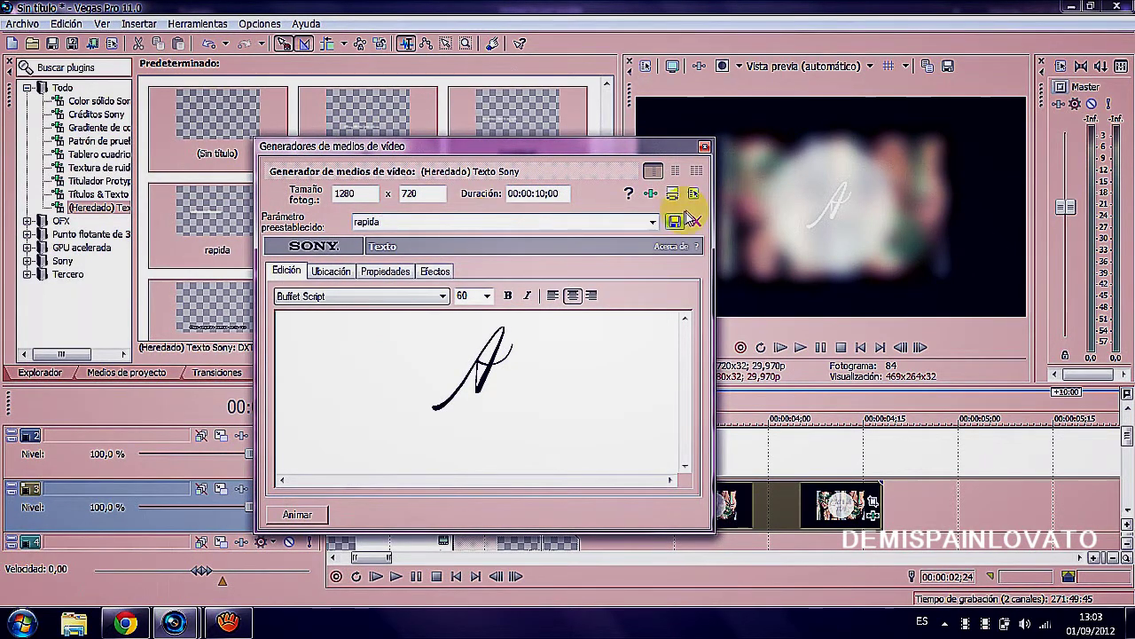
click(704, 146)
click(543, 457)
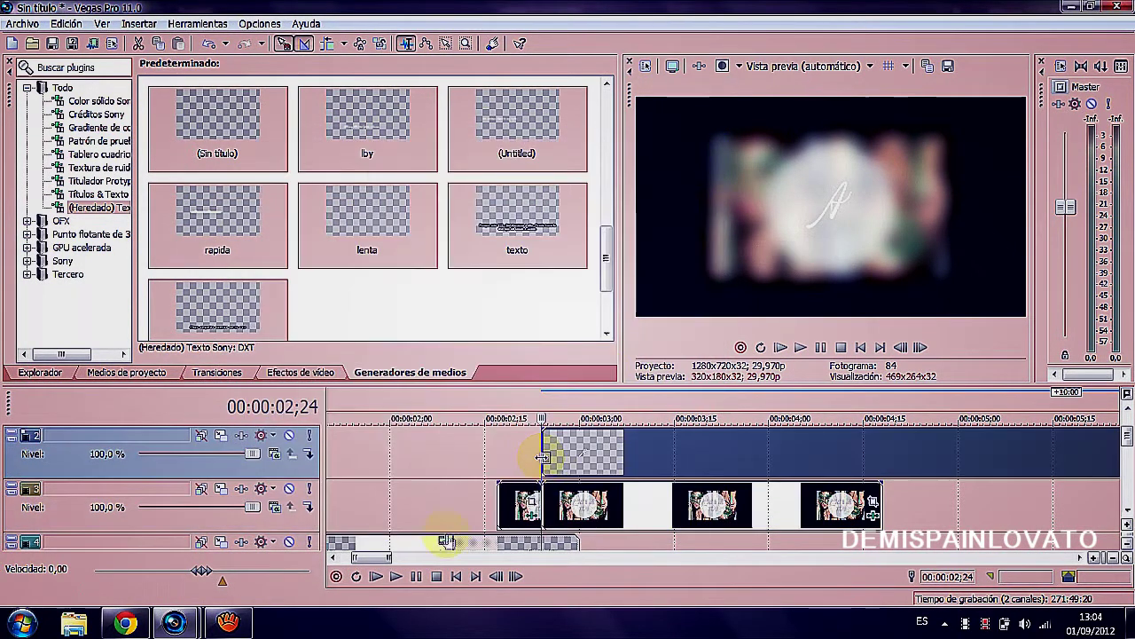
Add a "rapida" preset text event right after the first text on track 2, reading "A change"
drag(245, 190, 588, 443)
text(A change)
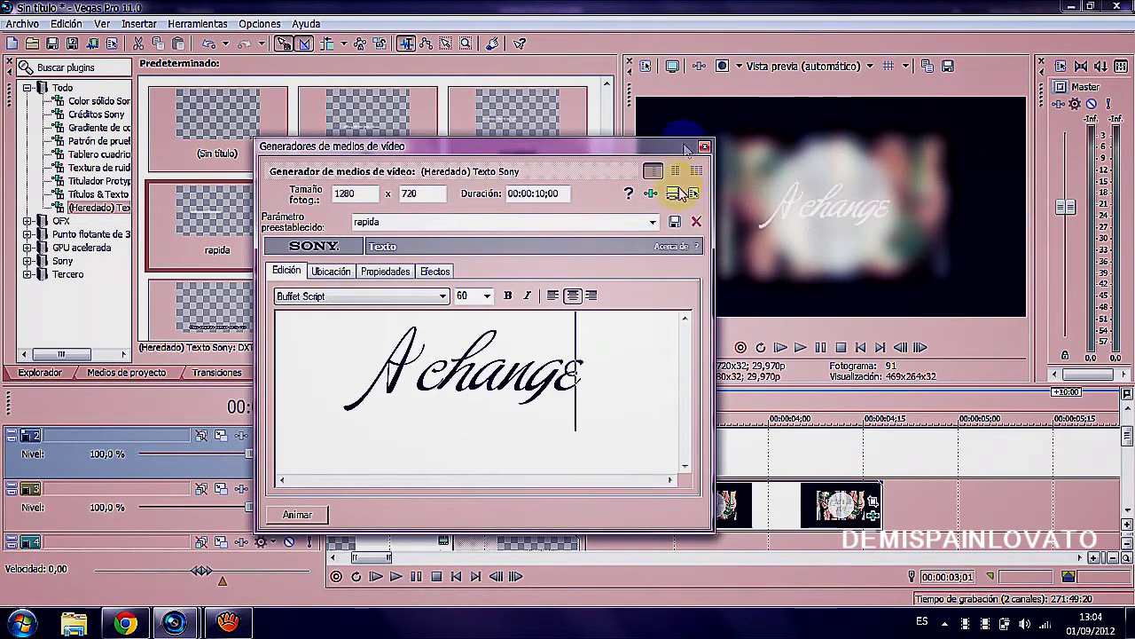
click(704, 146)
Cut off the "A change" text at 00:00:03;13 and add a "rapida" preset text there reading "A change in"
key(space)
click(417, 576)
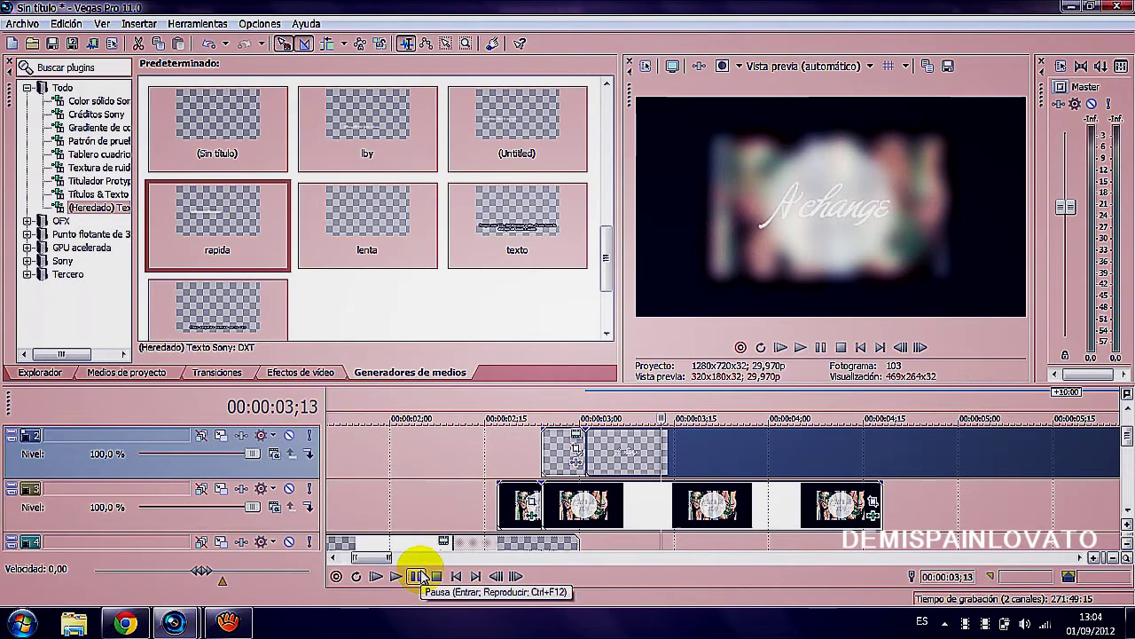
key(s)
key(Delete)
drag(236, 213, 664, 441)
text(A)
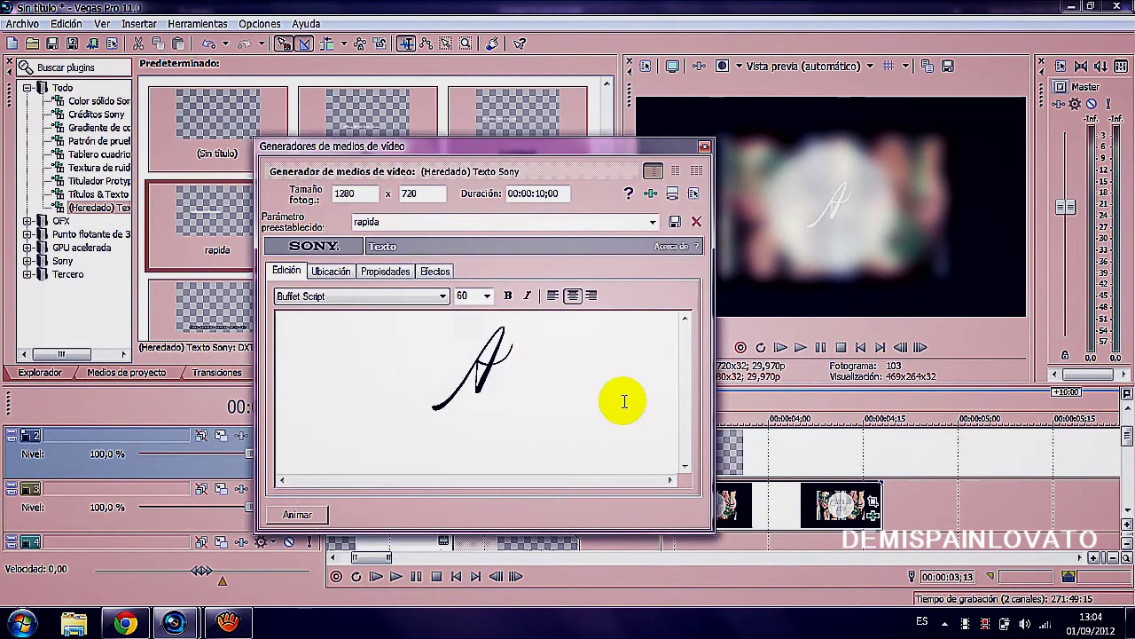
text( change in)
click(704, 146)
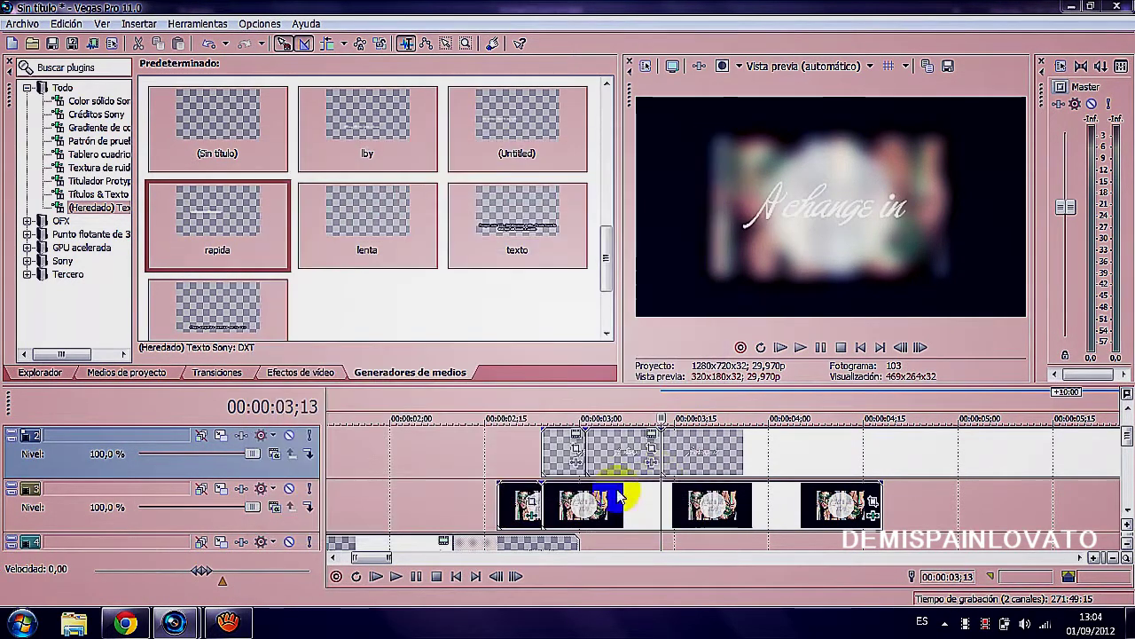
Cut off the "A change in" text at 00:00:03;17 and add a "rapida" preset text there reading "A change in the"
key(s)
key(Delete)
drag(216, 224, 698, 443)
text(A)
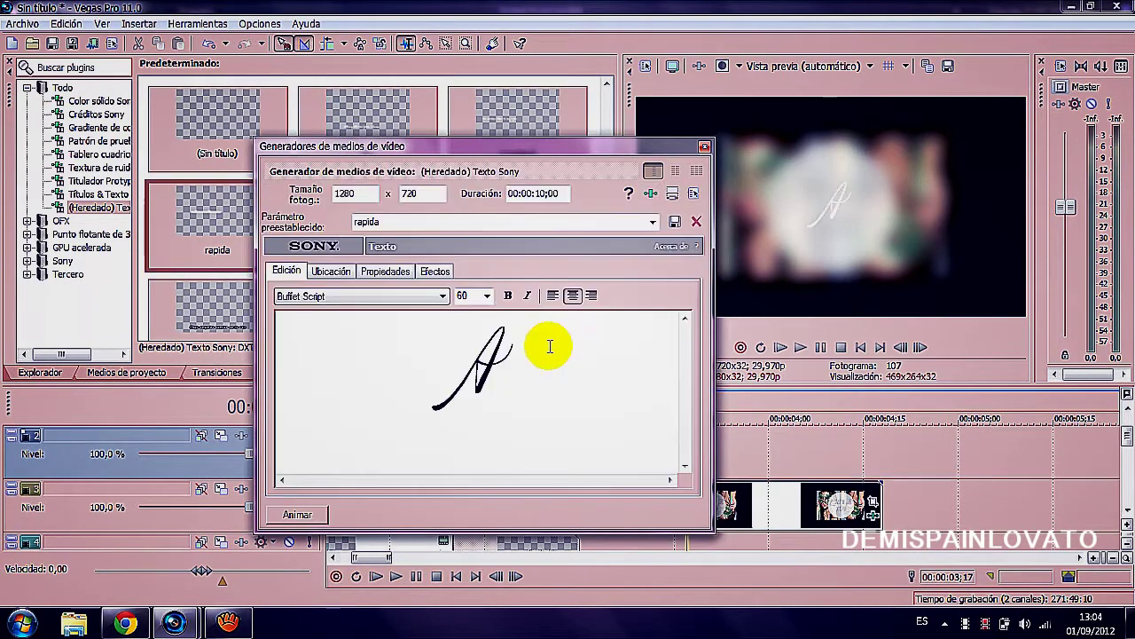
text( change in the)
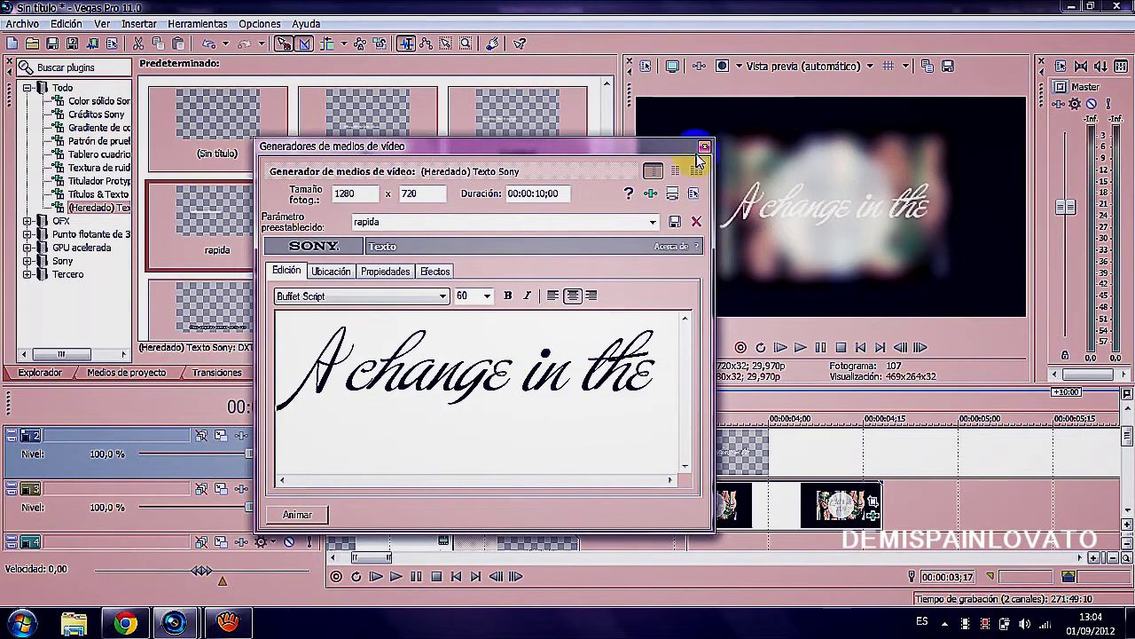
click(704, 146)
End the "A change in the" text at 00:00:03;25 and add a "rapida" preset text there reading "A change in the weather"
click(395, 576)
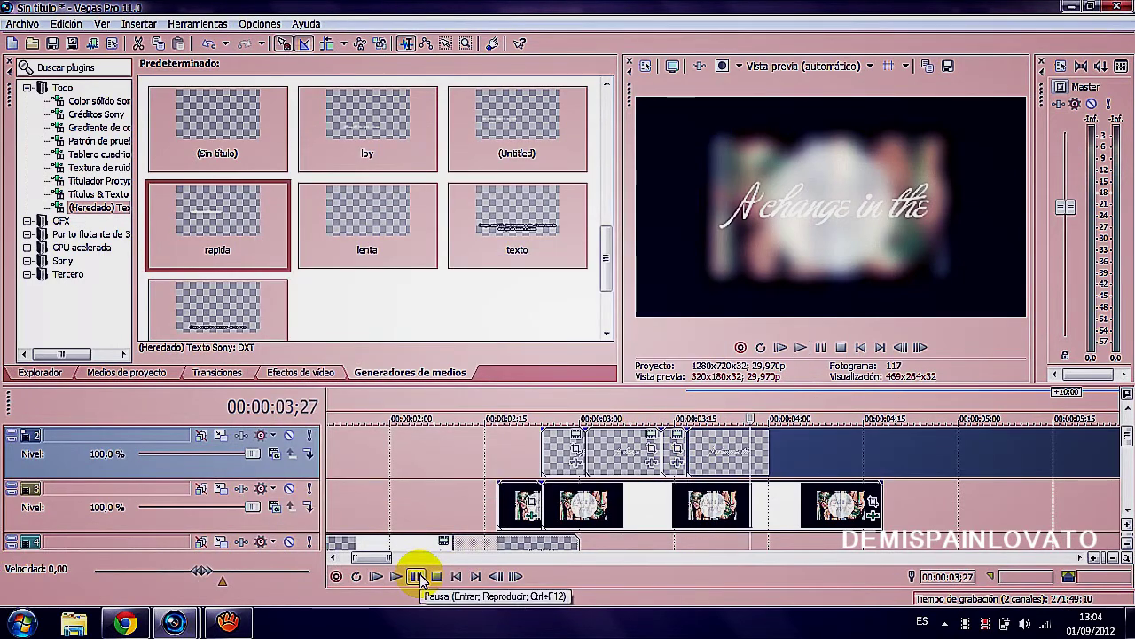
drag(222, 213, 748, 449)
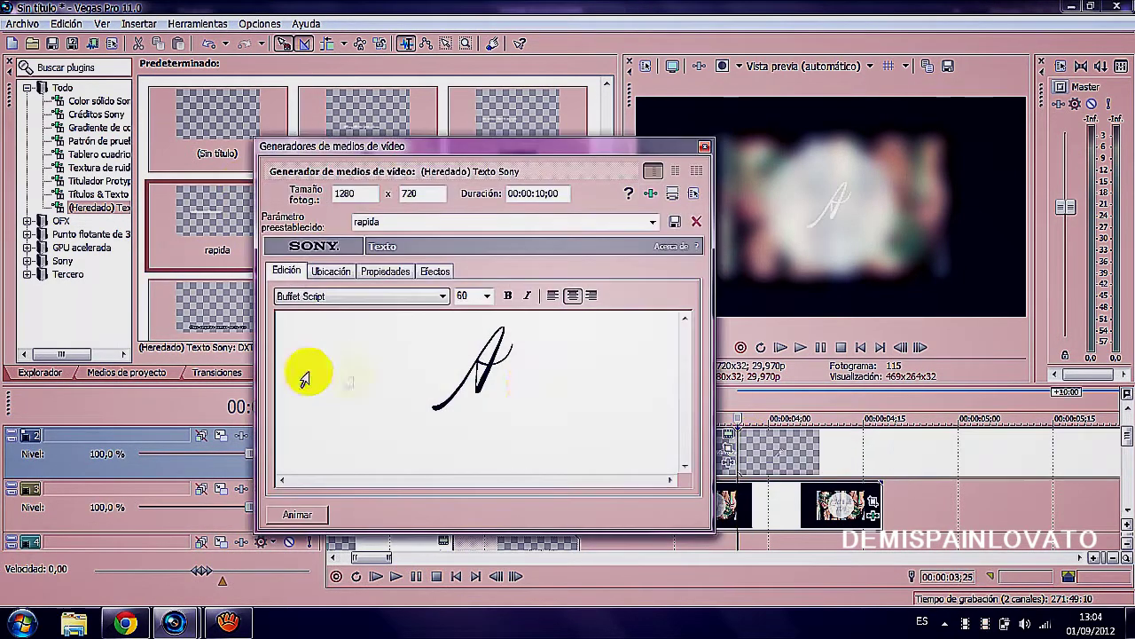
text(change in the weathe)
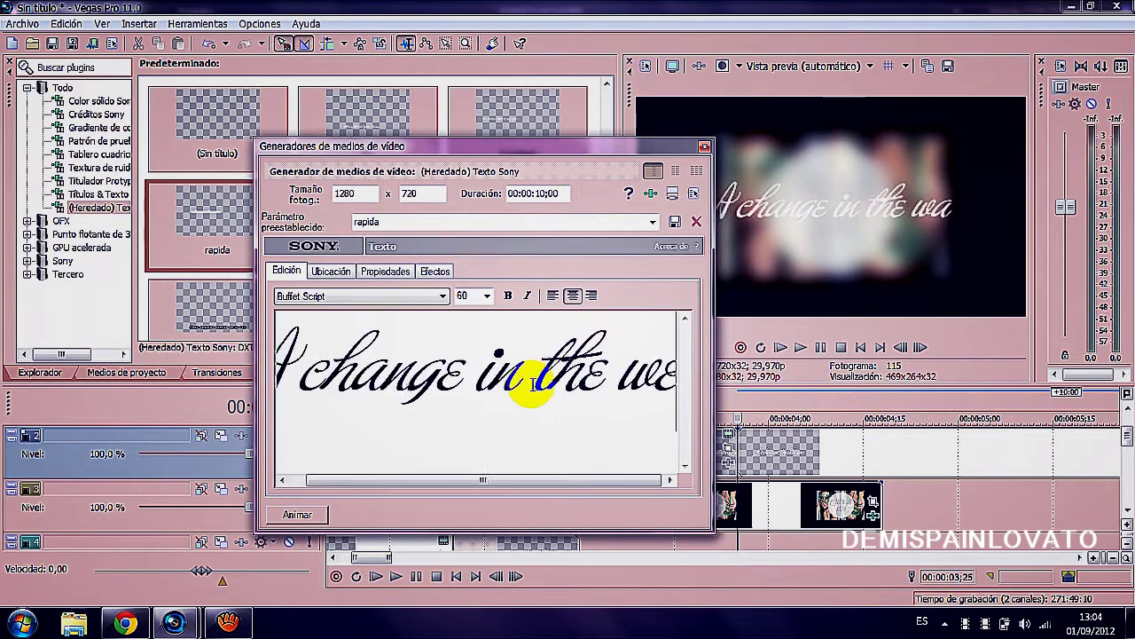
text(r)
click(705, 147)
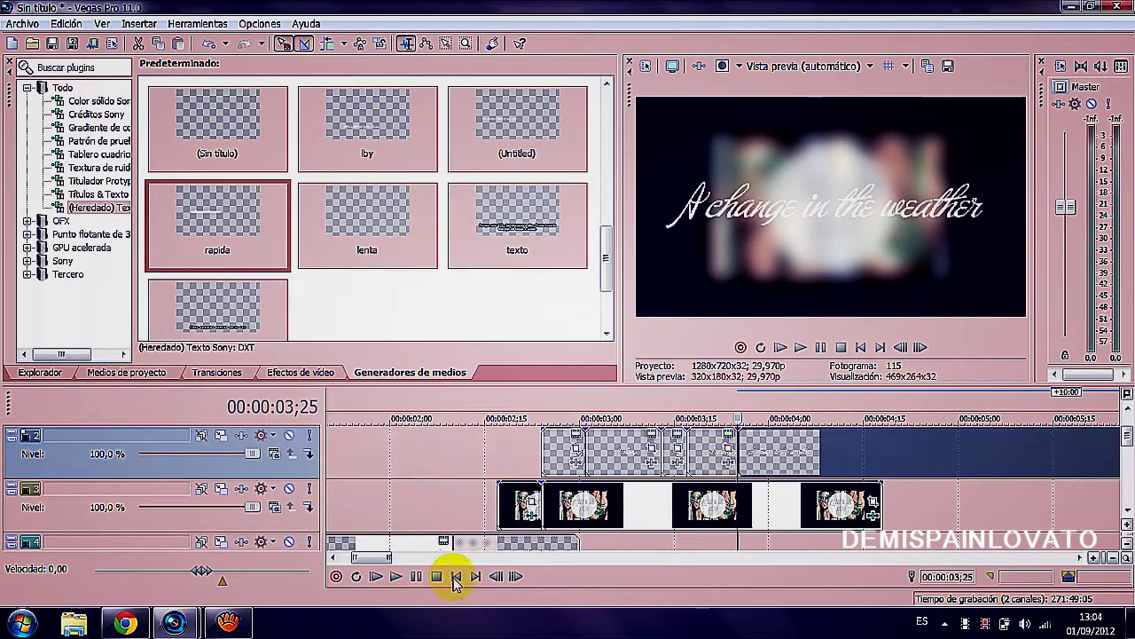
Trim the last text and the Imagen1 clip to the same end point and fade both out from about 00:00:04;01
click(415, 579)
key(s)
key(Delete)
drag(880, 514, 837, 514)
drag(842, 436, 798, 445)
click(776, 447)
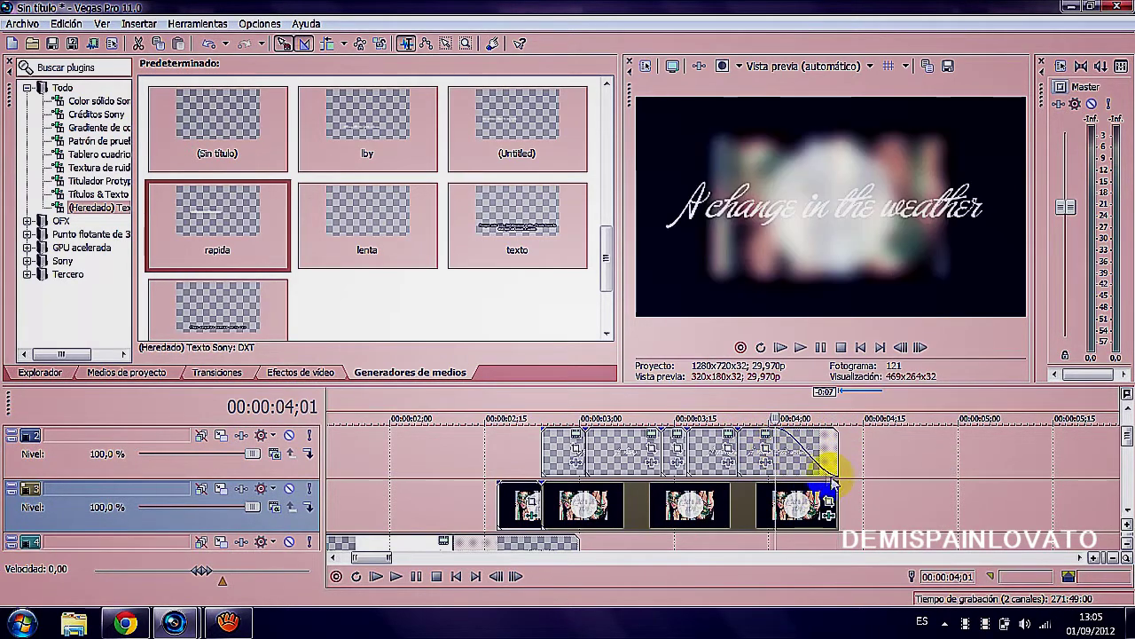
click(801, 465)
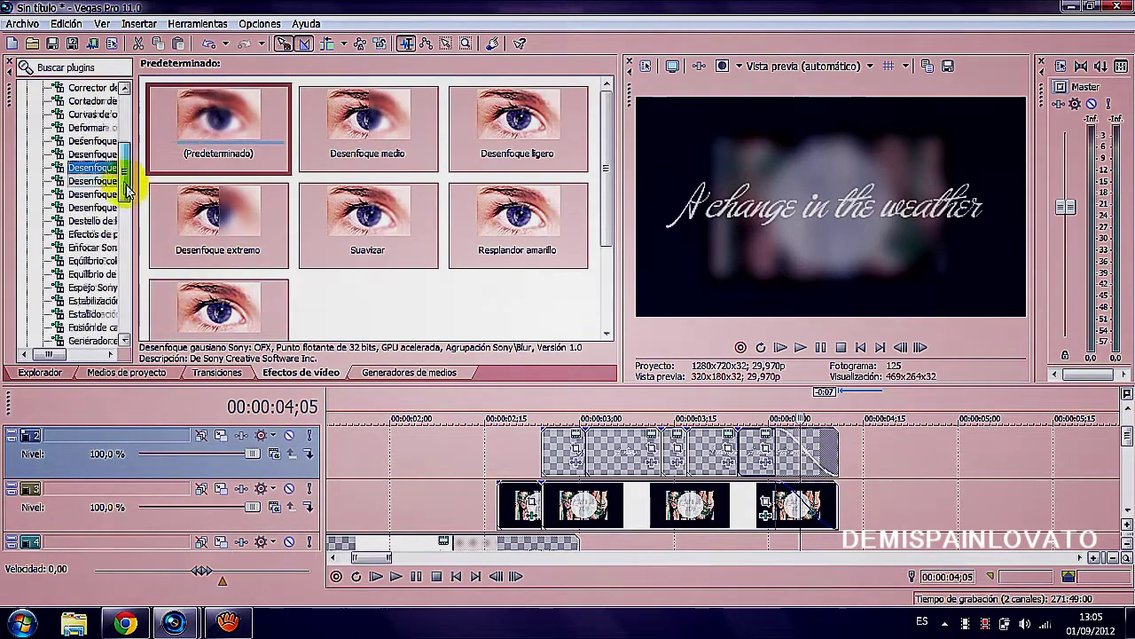